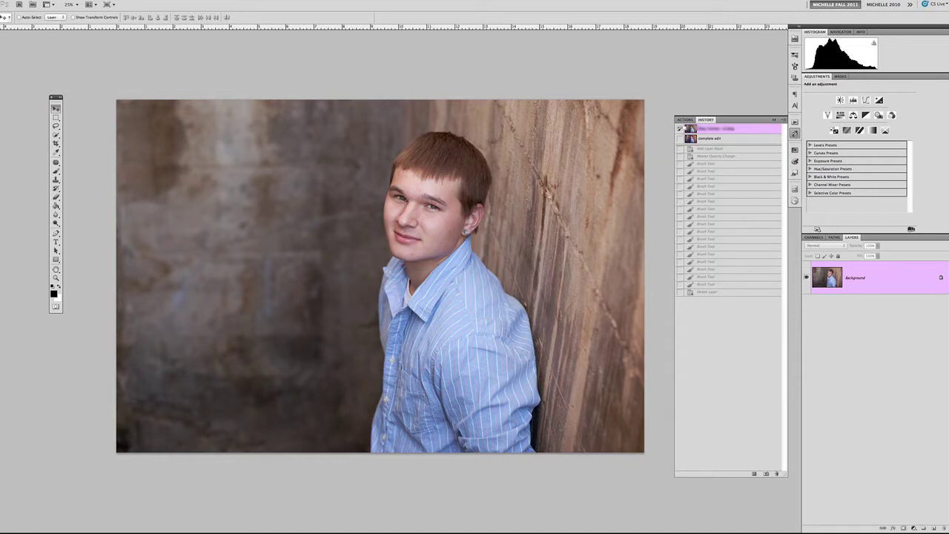
- Compare the complete edit snapshot with the original photo snapshot, ending on the original
left_click(710, 138)
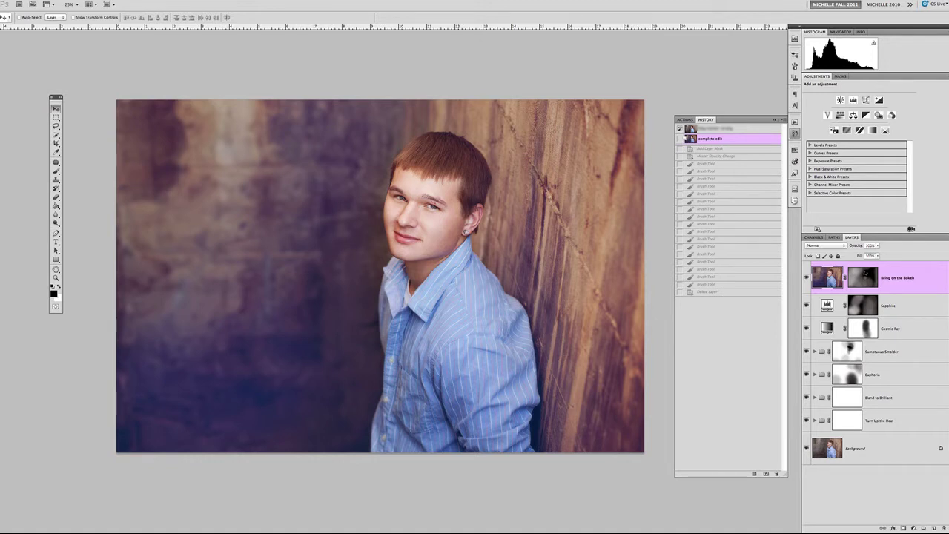
left_click(715, 129)
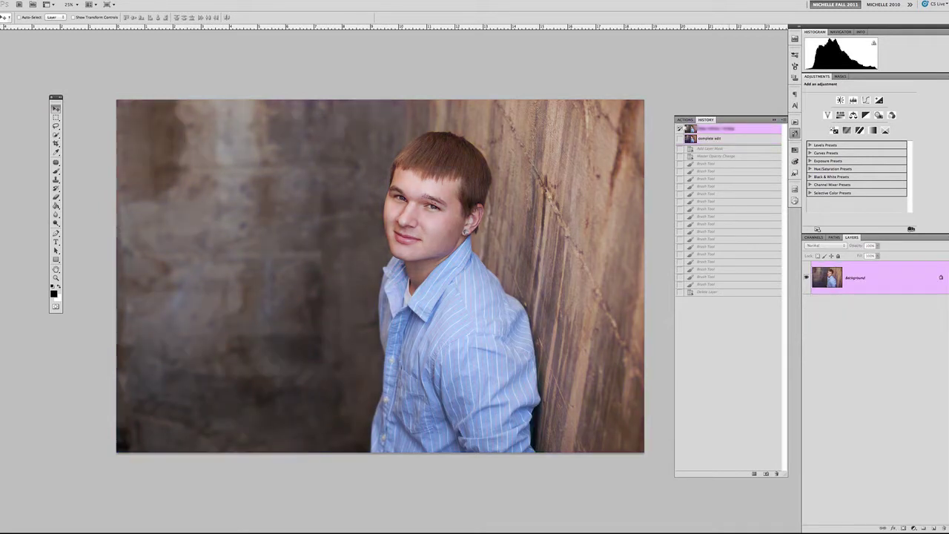
- Duplicate the Background layer and patch out the blemish on the chin with the Patch tool
key("ctrl+j")
key("ctrl+plus")
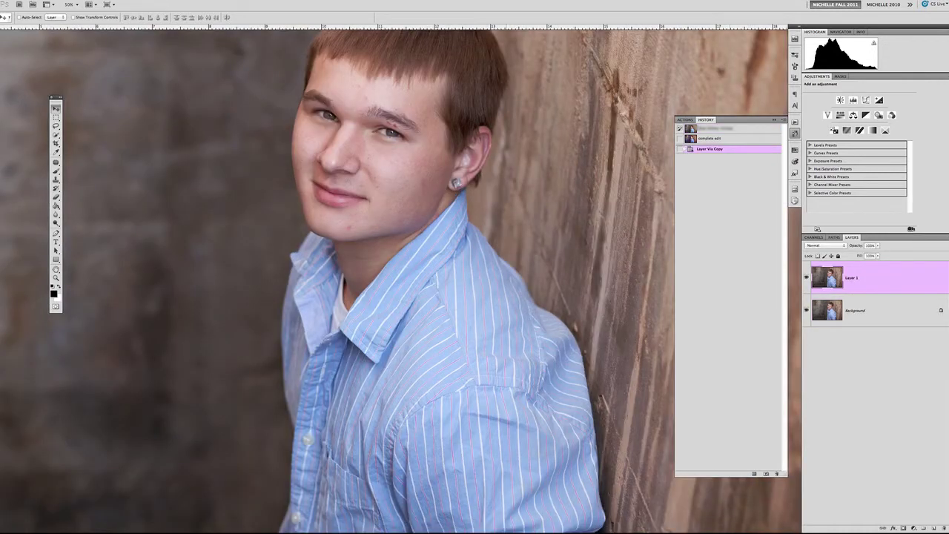
left_click_drag(403, 256, 429, 306)
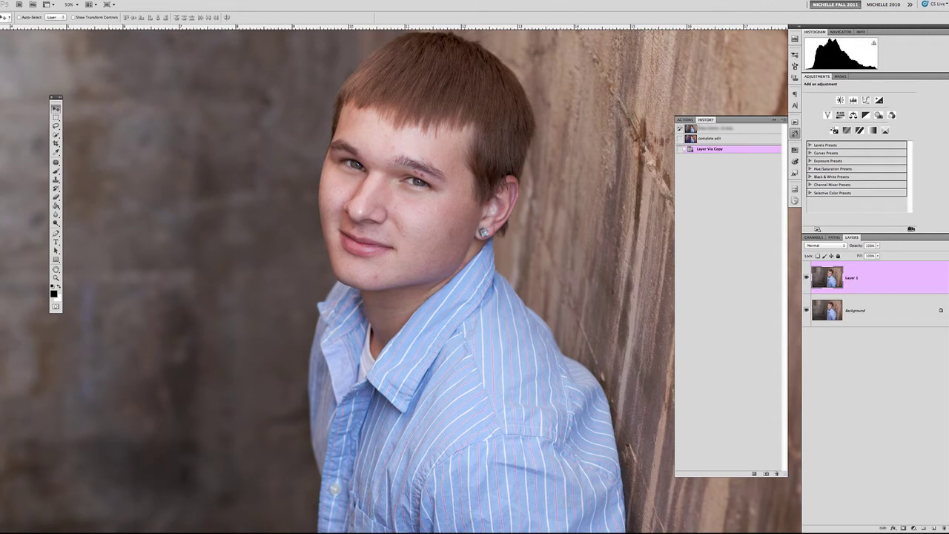
key("j")
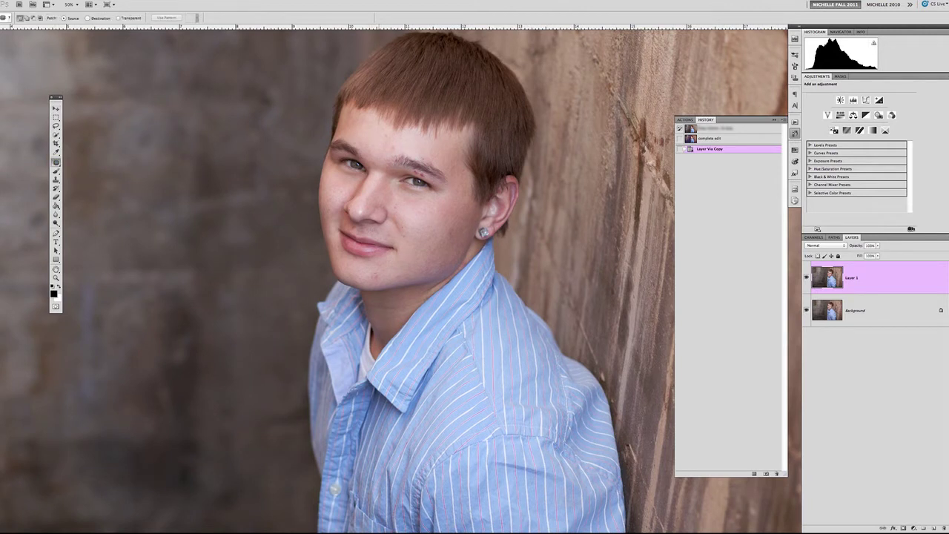
left_click_drag(373, 274, 366, 277)
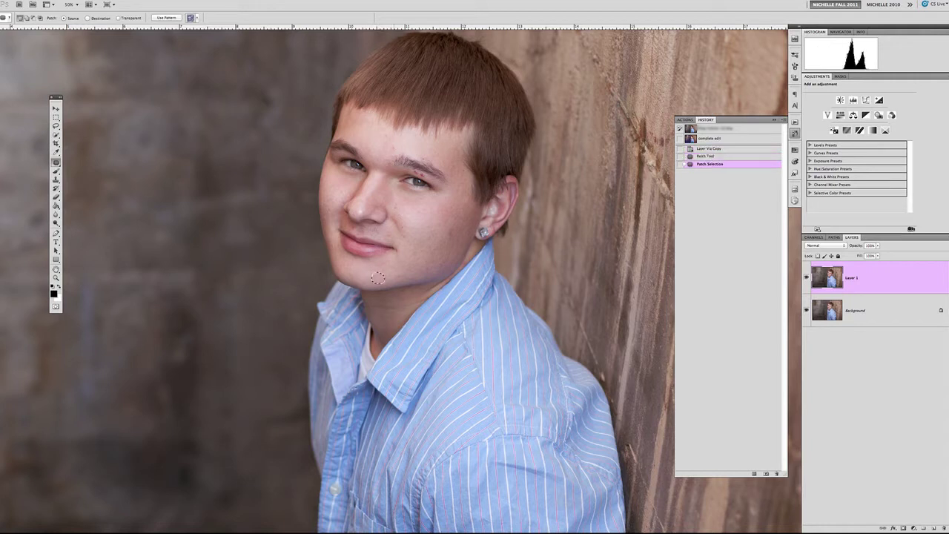
key("ctrl+d")
- Patch the skin blemishes on the cheek, beside the nose and above the upper lip
left_click_drag(448, 230, 451, 221)
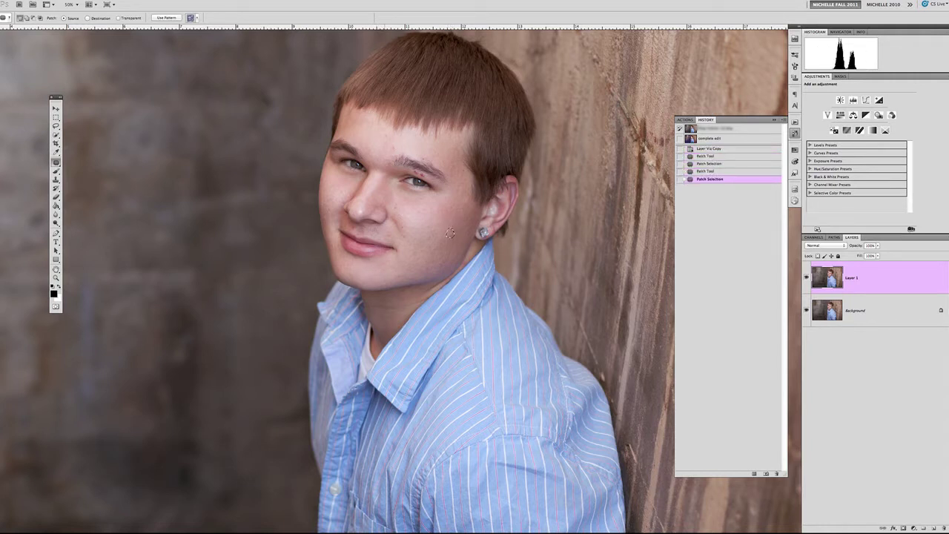
key("ctrl+d")
left_click_drag(396, 208, 403, 214)
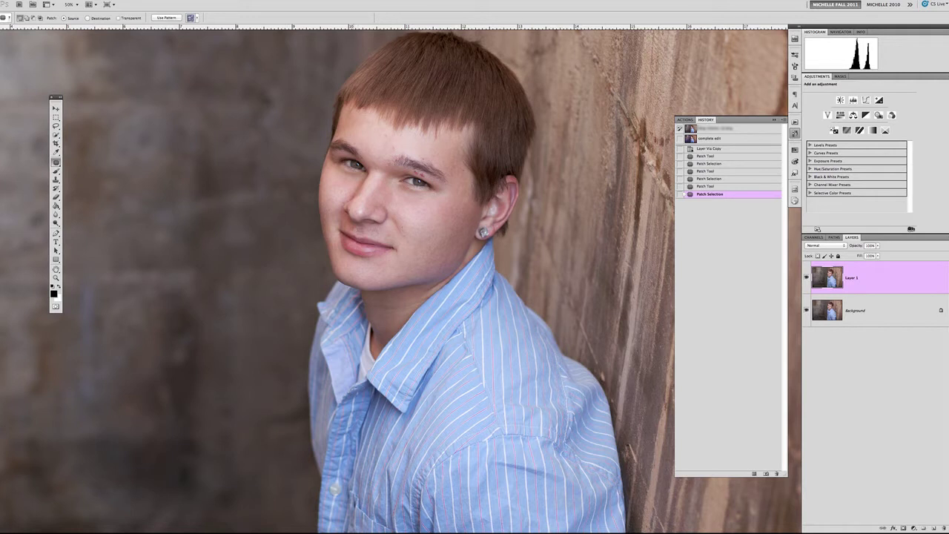
left_click_drag(354, 226, 352, 227)
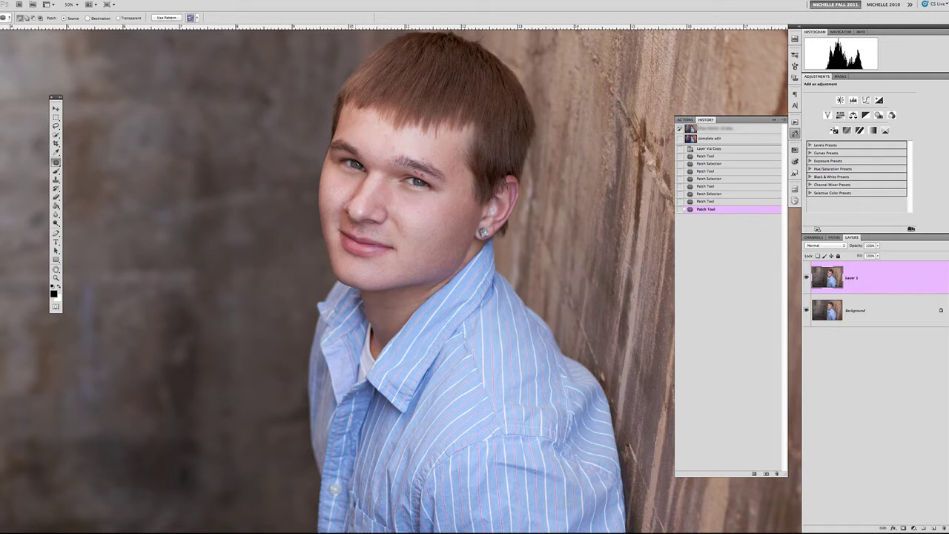
left_click_drag(352, 227, 351, 229)
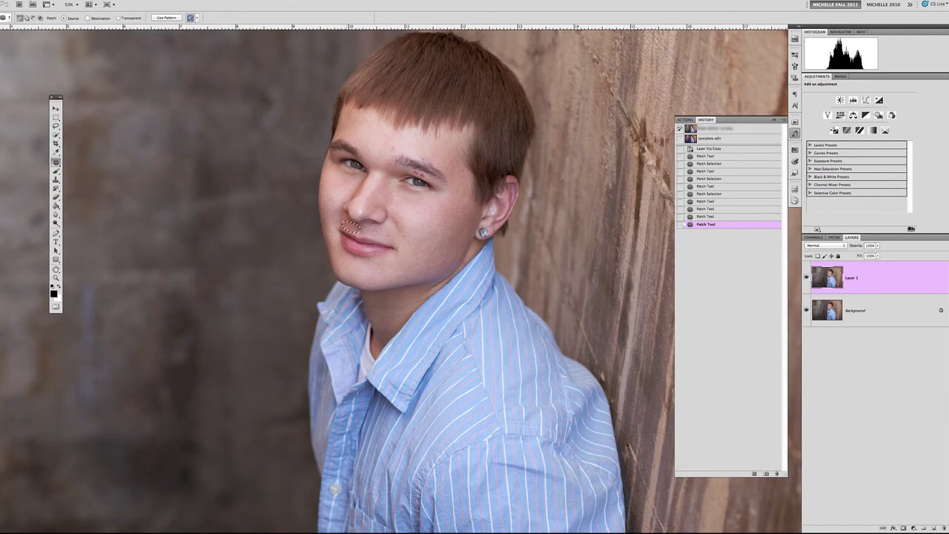
left_click_drag(349, 228, 356, 225)
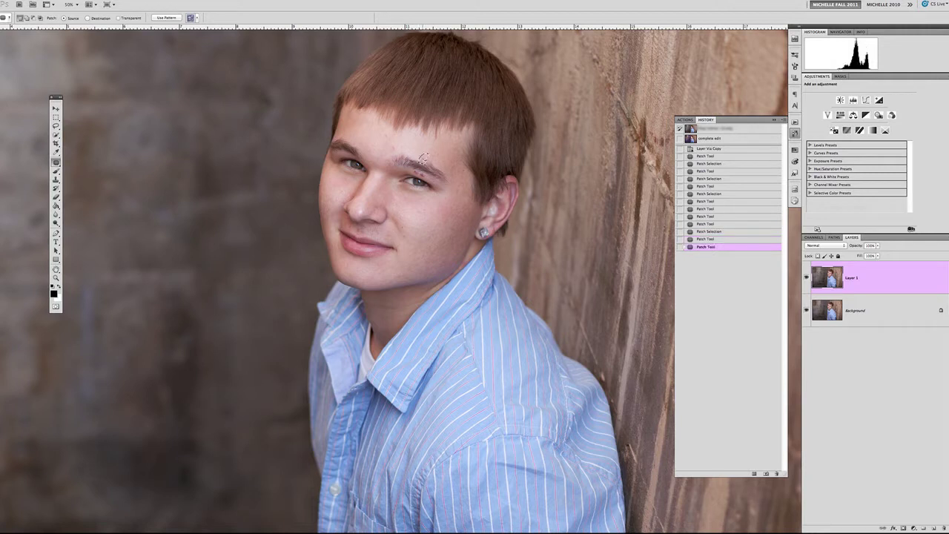
- Patch the blemishes on the forehead above the eyebrow, clear the selection and flatten the image
left_click_drag(422, 145, 421, 156)
mouse_move(423, 158)
left_mouse_down()
mouse_move(381, 147)
mouse_move(394, 146)
left_mouse_up()
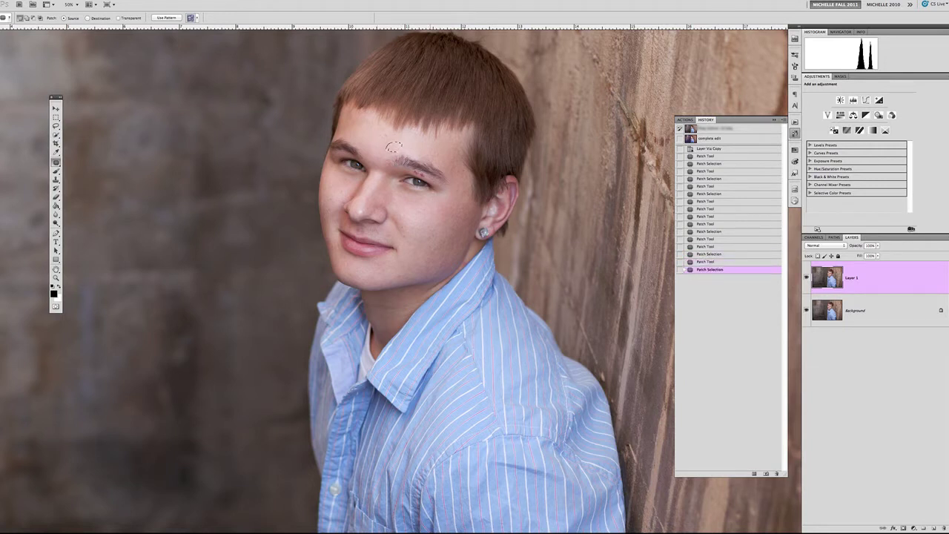
key("ctrl+d")
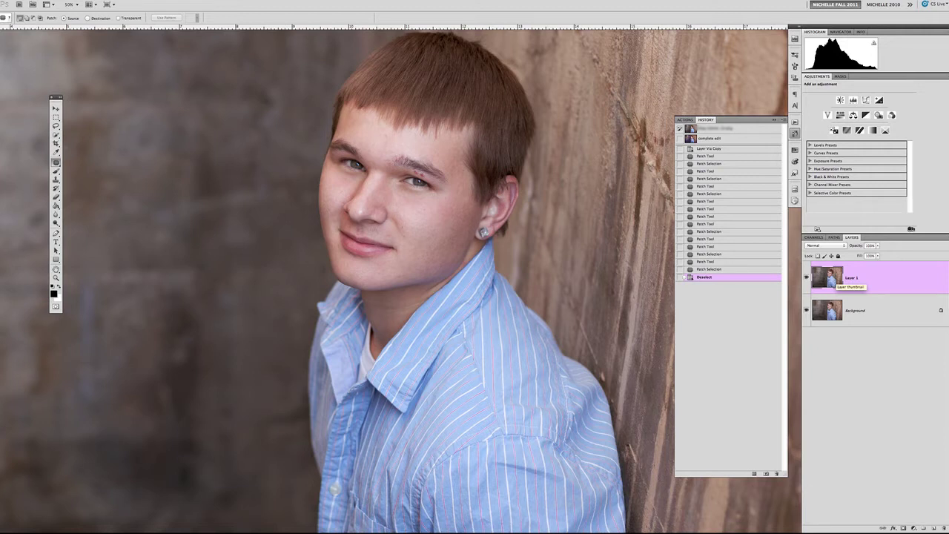
key("super+shift+e")
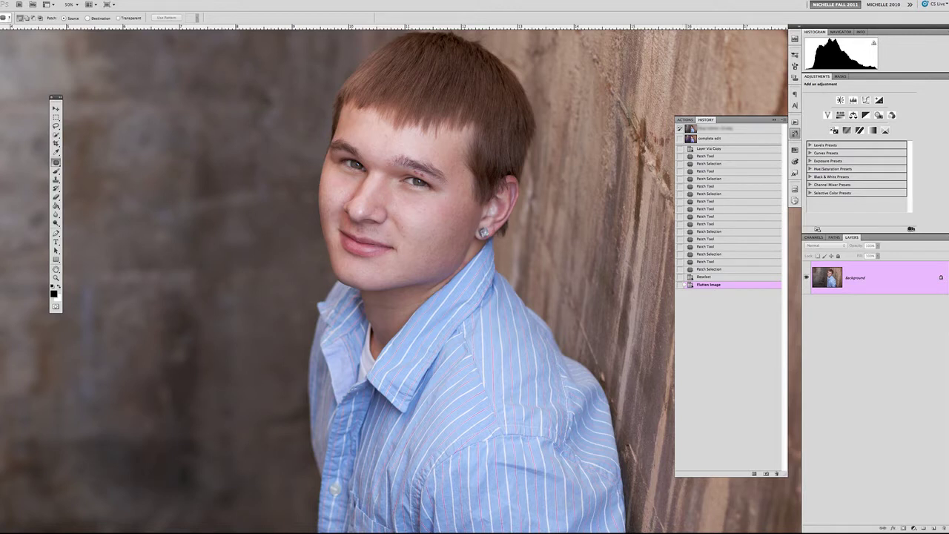
- Run the Turn Up the Heat action from the HeART & Soul action set's color enhancements
left_click(686, 119)
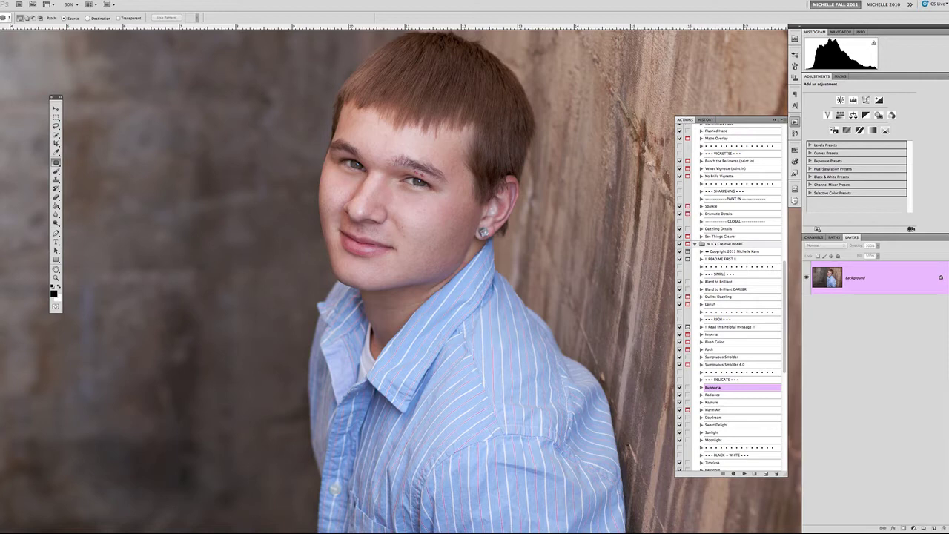
scroll(730, 297, "up", 15)
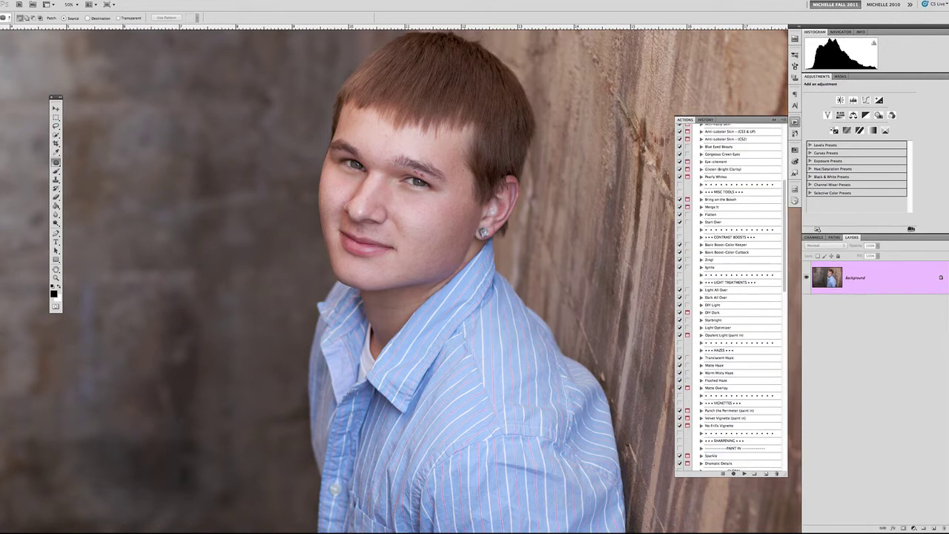
scroll(734, 296, "up", 4)
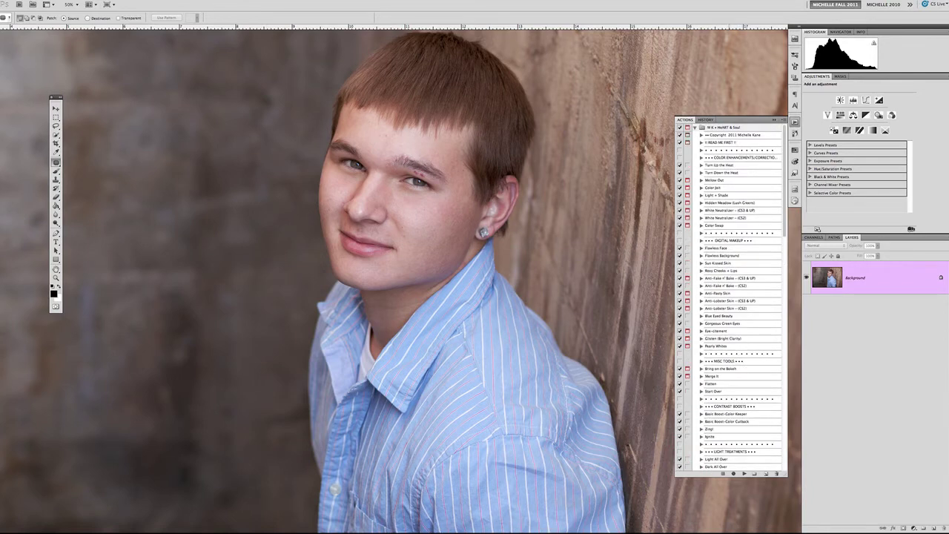
left_click(721, 166)
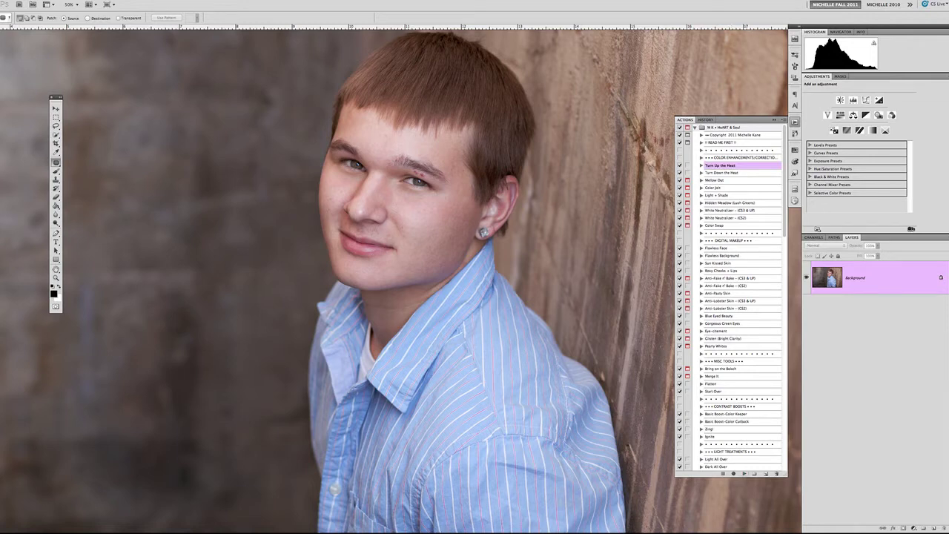
left_click(744, 474)
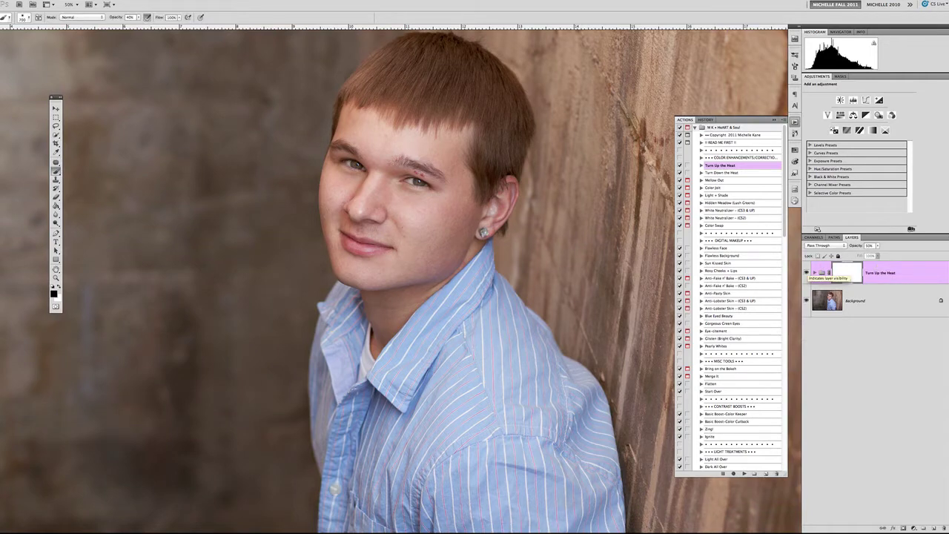
- Compare the photo with and without the Turn Up the Heat group and open the group's opacity slider
left_click(807, 273)
left_click(808, 274)
left_click(808, 274)
left_click(807, 273)
left_click(878, 246)
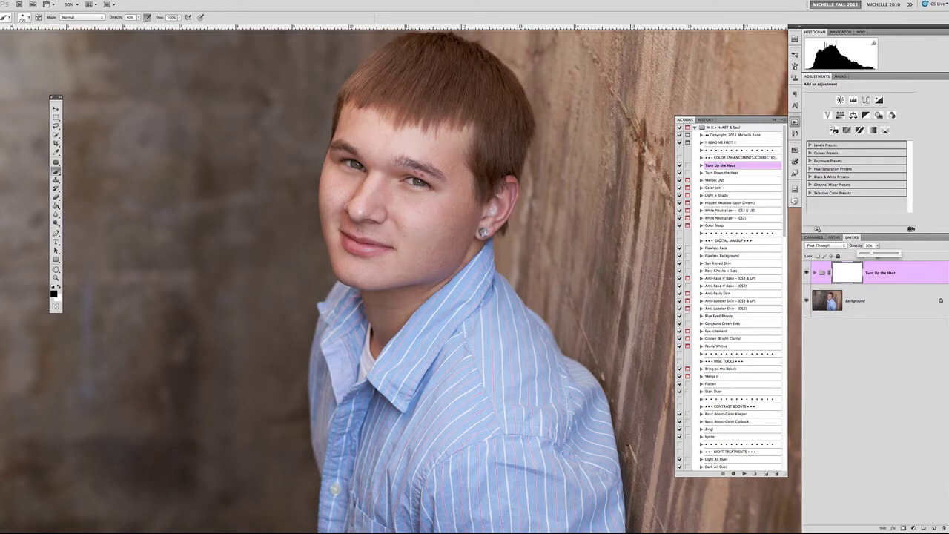
- Run the Bland to Brilliant action from the Simple section of the Creative HeART action set
scroll(730, 297, "down", 10)
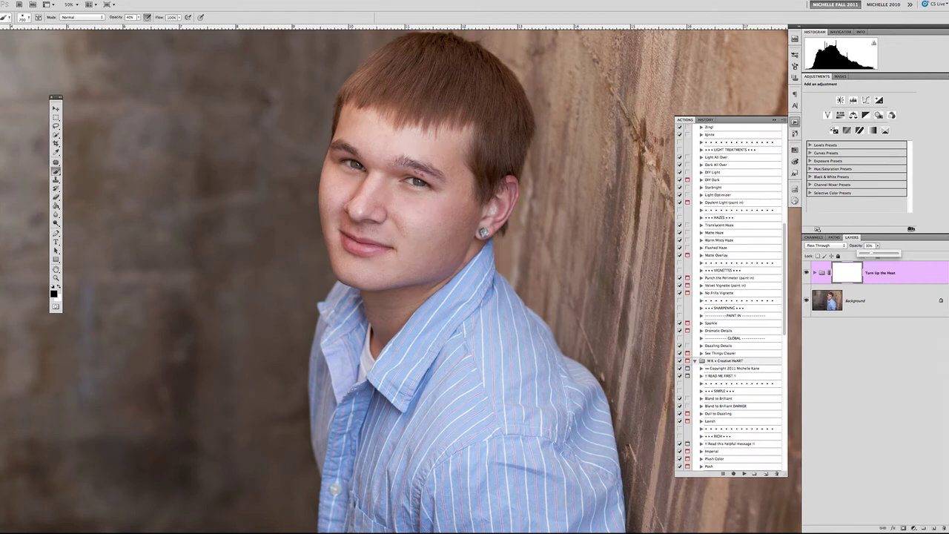
scroll(731, 297, "down", 2)
scroll(731, 297, "down", 4)
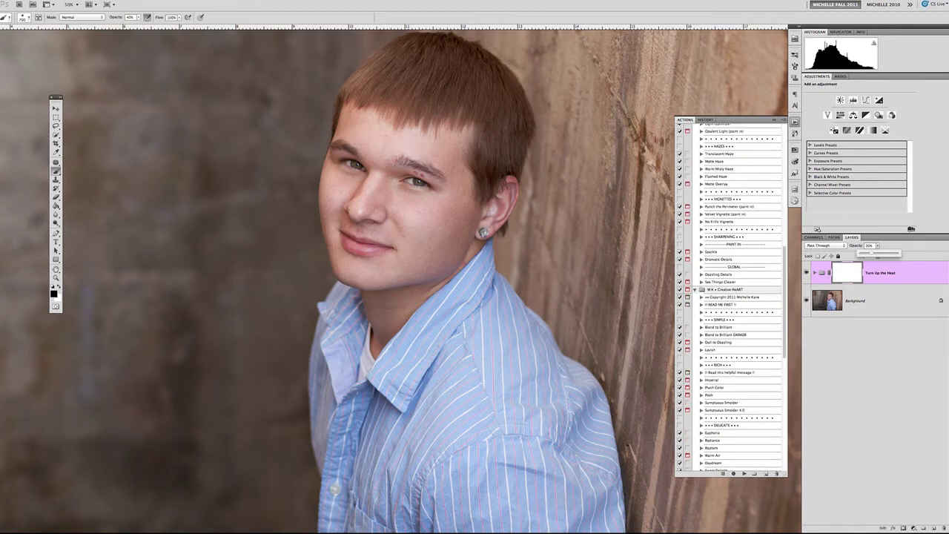
scroll(731, 326, "down", 1)
left_click(720, 326)
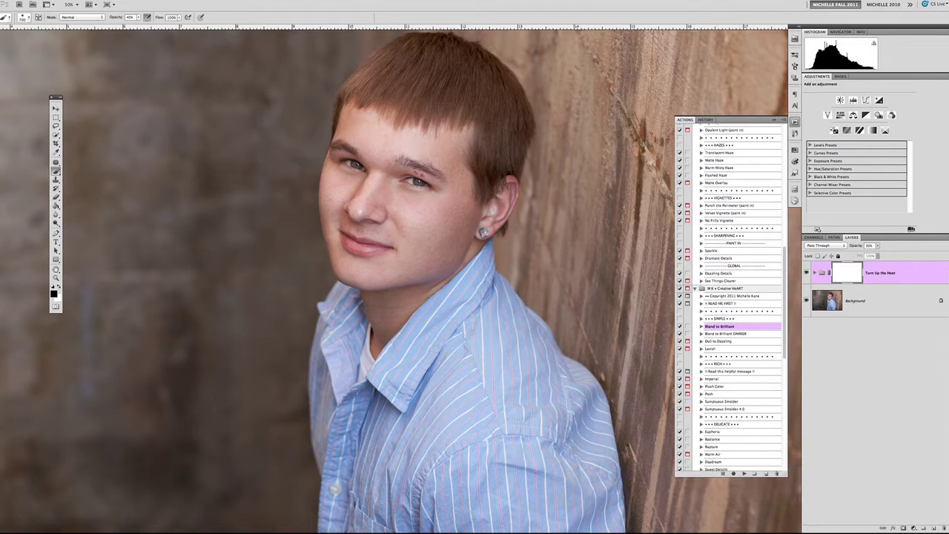
left_click(745, 474)
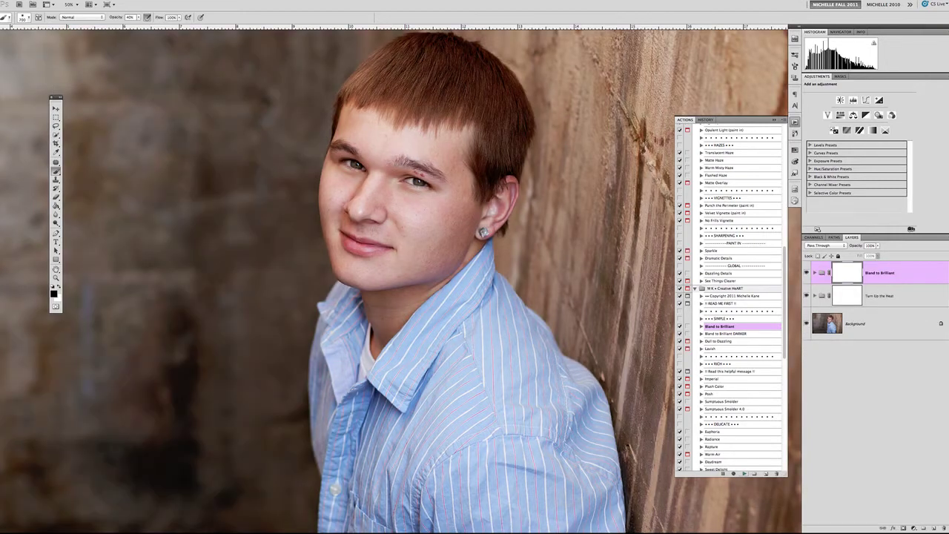
- Compare the whole photo with and without the Bland to Brilliant group
key("ctrl+minus")
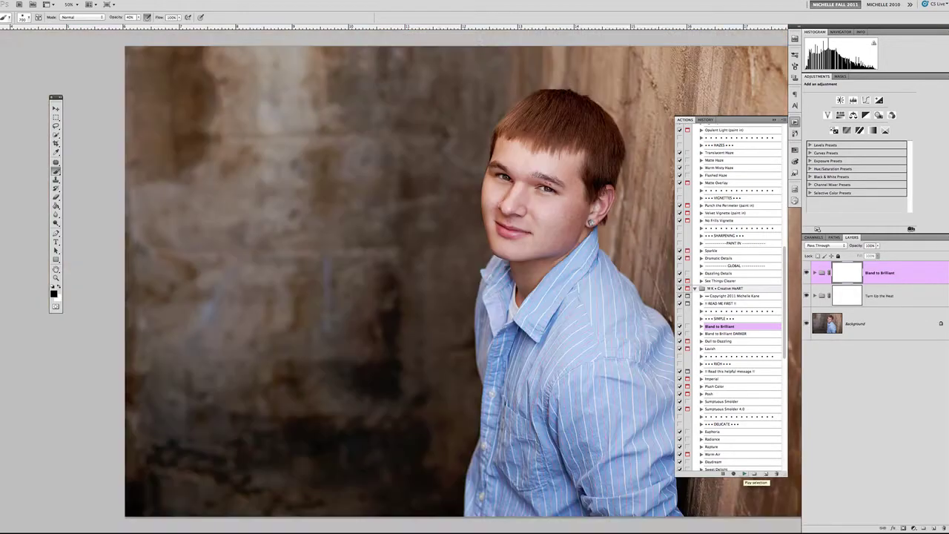
scroll(401, 280, "right", 3)
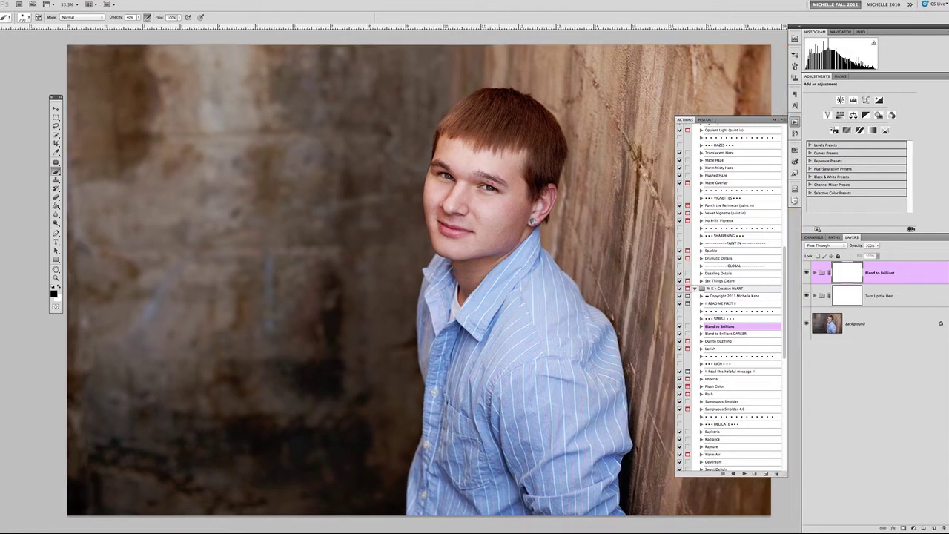
left_click(807, 273)
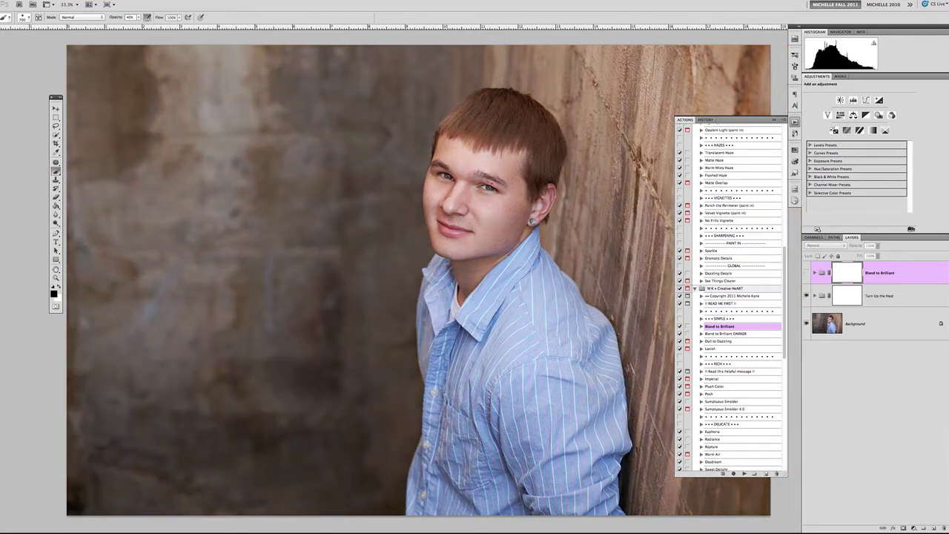
left_click(807, 272)
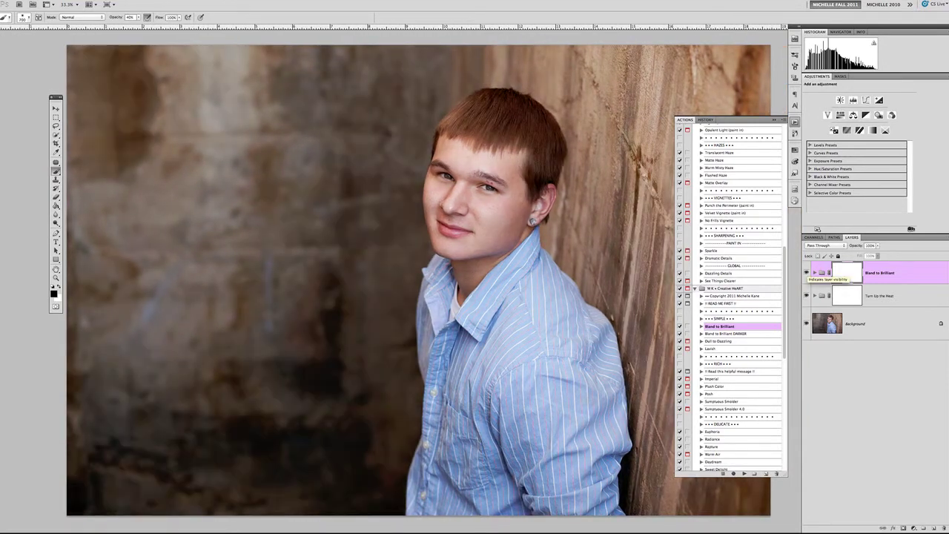
scroll(578, 319, "right", 2)
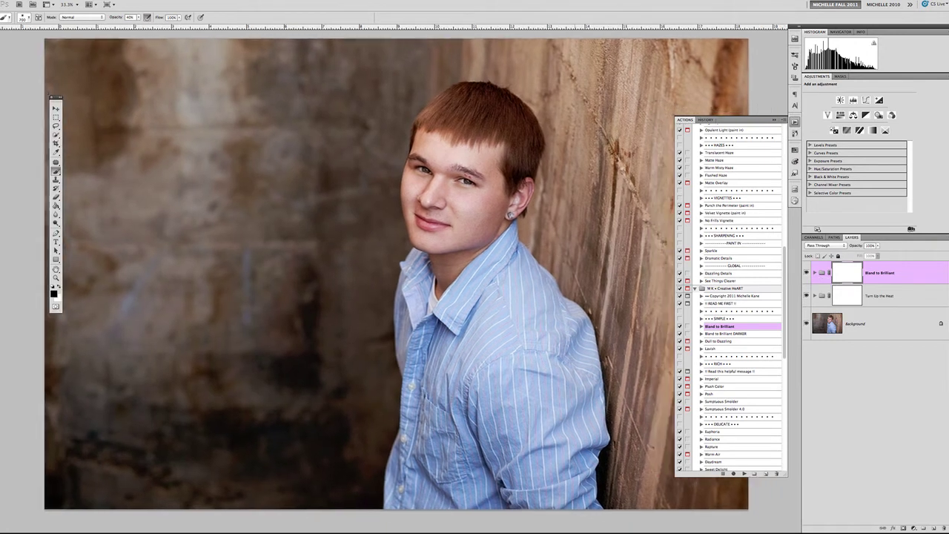
scroll(541, 309, "right", 1)
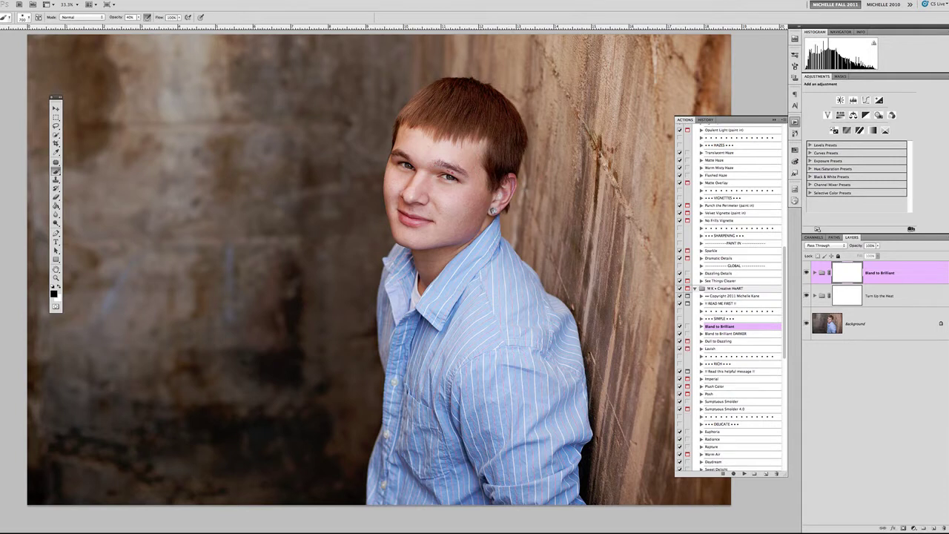
- Mask the Boost layer inside the Bland to Brilliant group over the hair with a 40% black brush
left_click(815, 272)
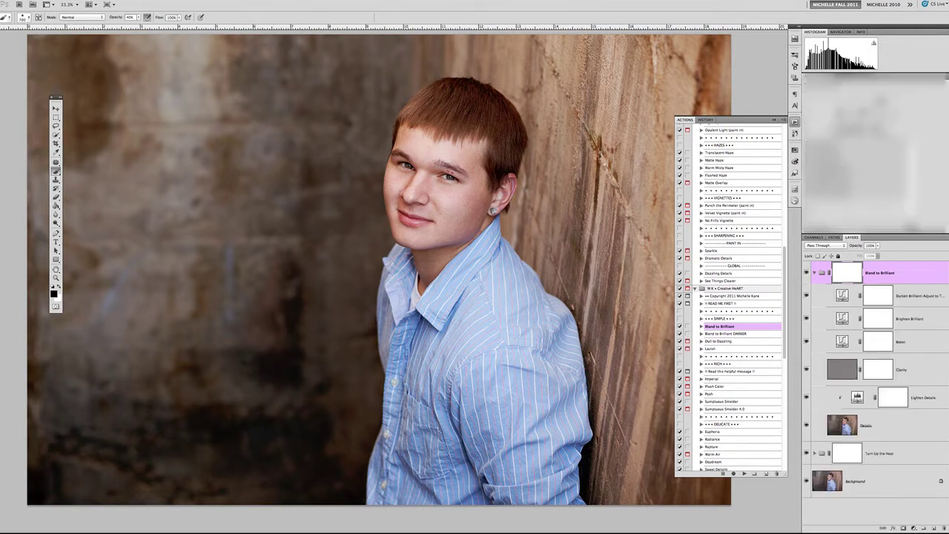
left_click(902, 342)
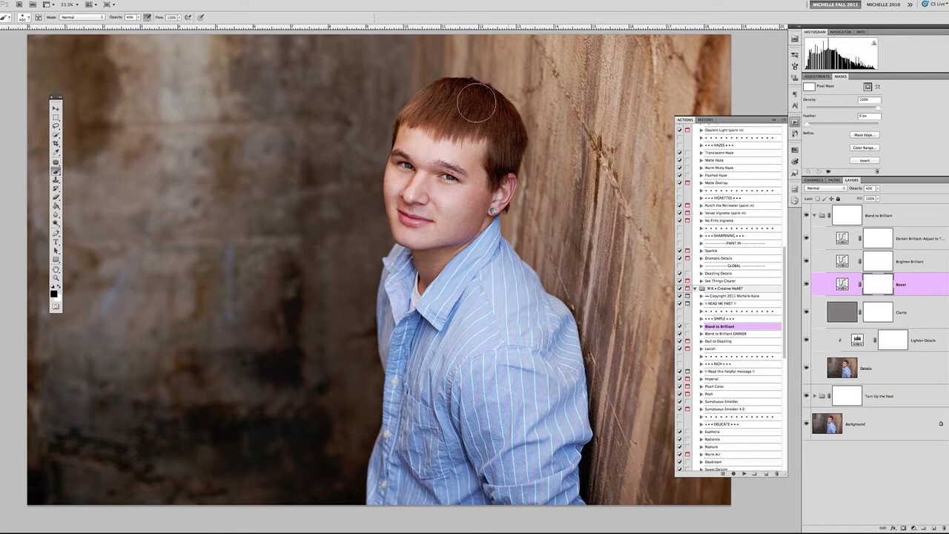
mouse_move(477, 102)
left_mouse_down()
mouse_move(506, 113)
mouse_move(504, 164)
left_mouse_up()
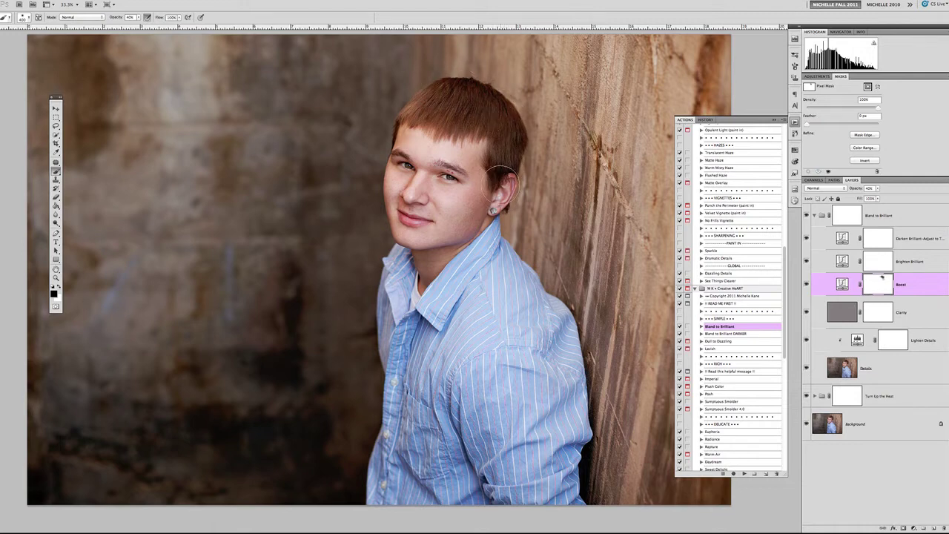
- Enlarge the brush to 1200 px and mask the Boost layer over the dark lower part of the background wall
key("bracketright")
key("bracketright")
key("bracketright")
key("bracketright")
key("bracketright")
key("bracketright")
key("bracketright")
key("bracketright")
mouse_move(319, 397)
left_mouse_down()
mouse_move(288, 338)
mouse_move(295, 452)
mouse_move(317, 455)
mouse_move(203, 473)
mouse_move(147, 456)
left_mouse_up()
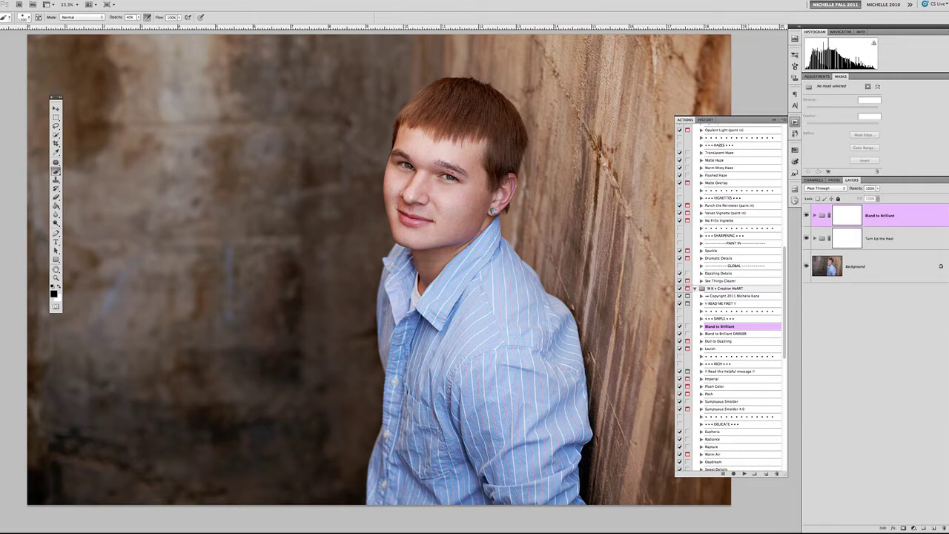
- Run the Euphoria action from the Delicate section of the Creative HeART set and lower its group's opacity to 54%
scroll(729, 296, "up", 5)
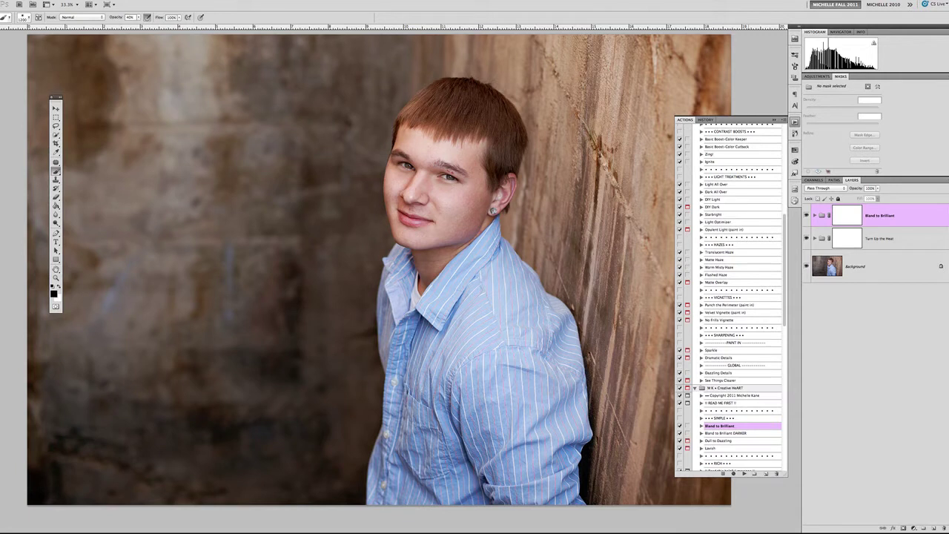
scroll(729, 297, "down", 7)
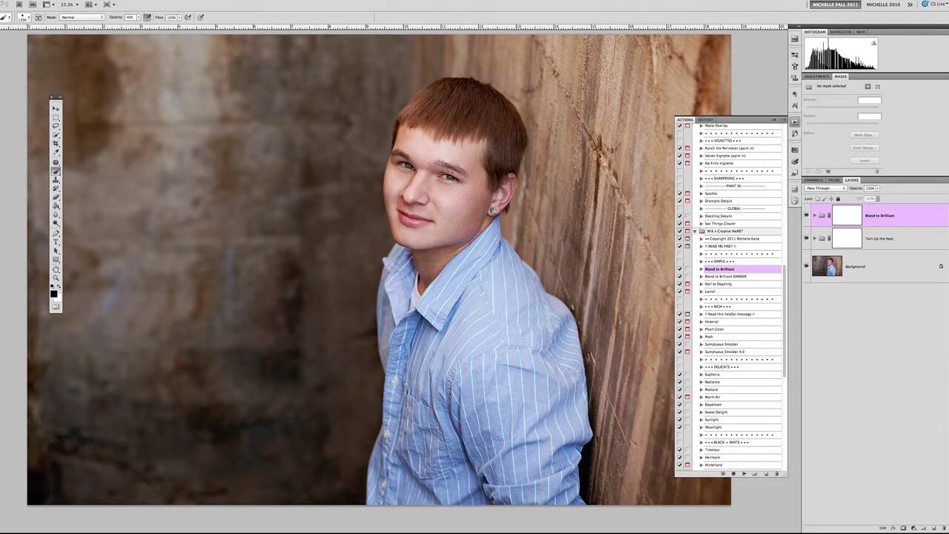
left_click(714, 375)
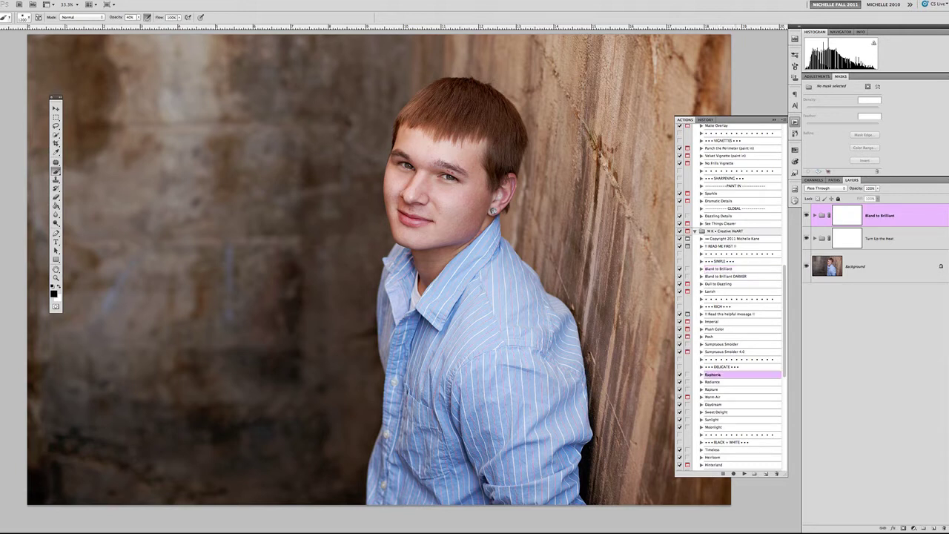
left_click(745, 473)
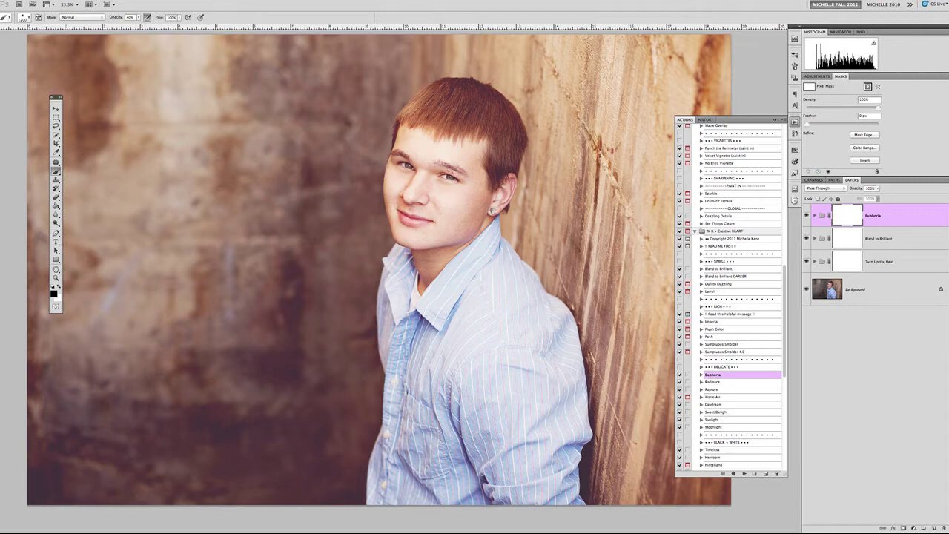
left_click(878, 188)
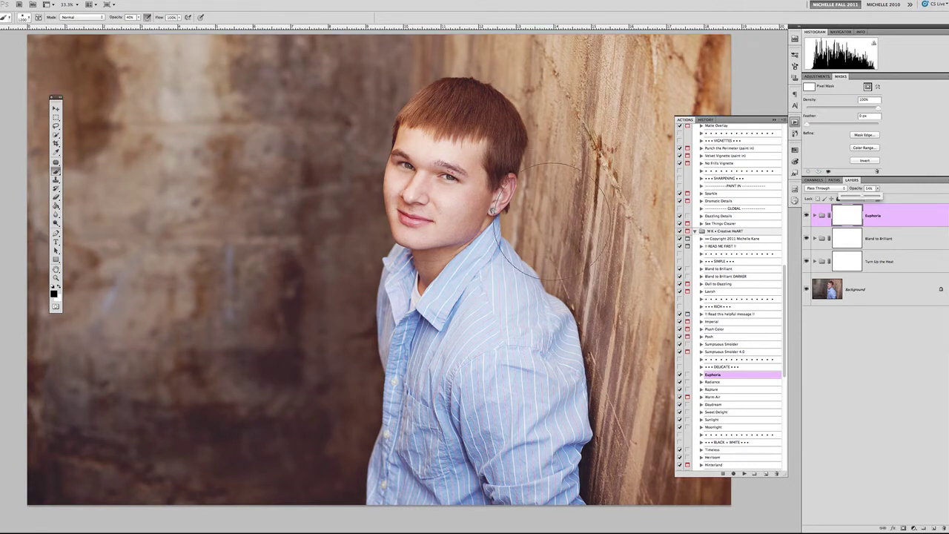
key("Return")
- Mask the Euphoria group over the wooden wall and the blue shirt with a large 40% black brush, reducing it for the shirt
scroll(379, 270, "right", 4)
scroll(379, 270, "left", 1)
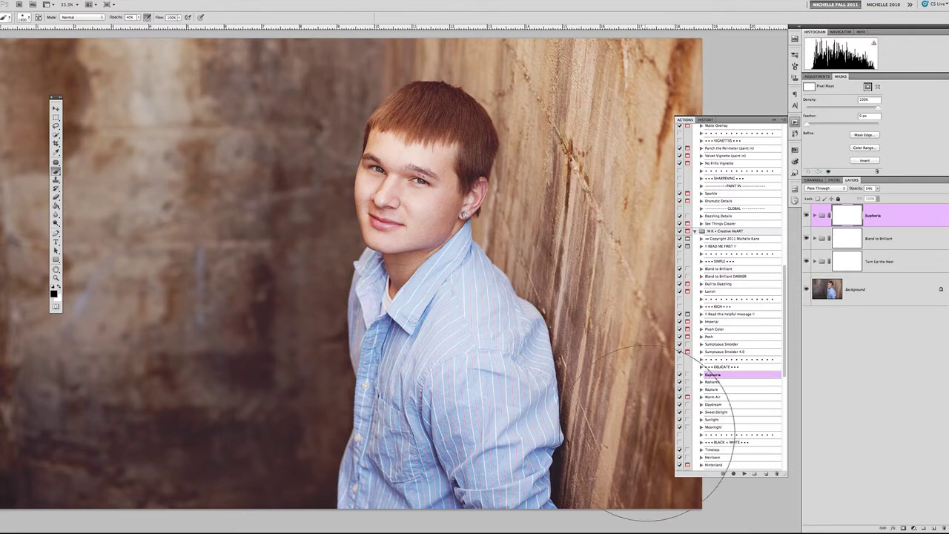
left_click_drag(592, 248, 593, 306)
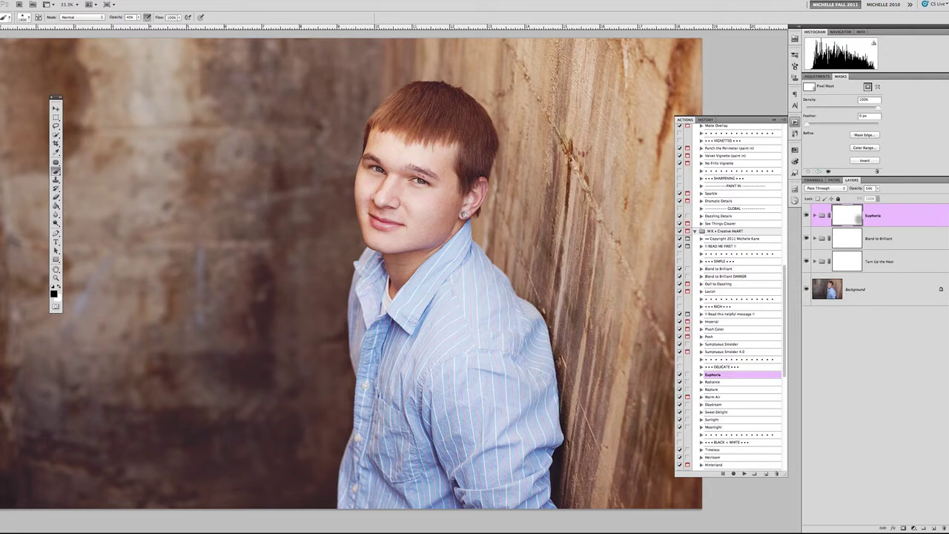
left_click_drag(452, 348, 454, 343)
key("bracketleft")
key("bracketleft")
key("bracketleft")
key("bracketleft")
key("bracketleft")
key("bracketleft")
key("bracketleft")
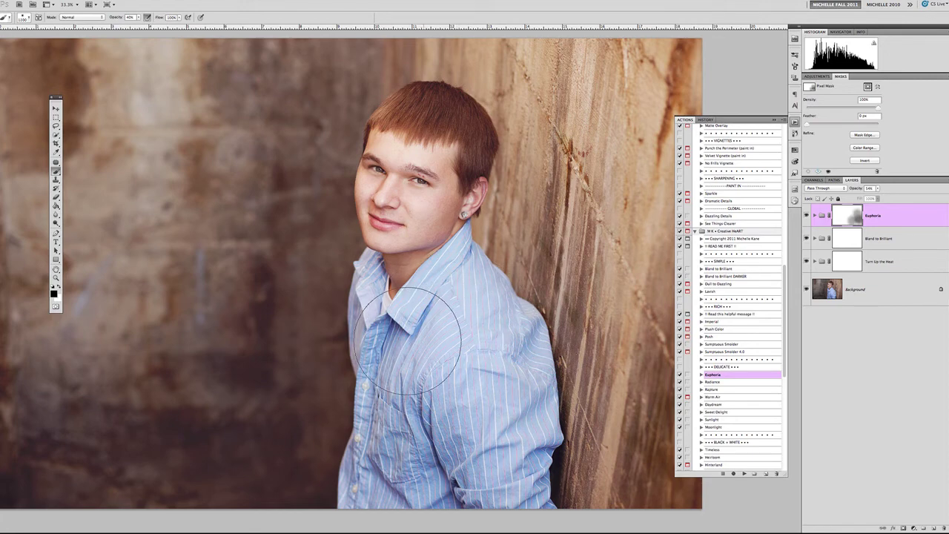
mouse_move(393, 356)
left_mouse_down()
mouse_move(479, 349)
mouse_move(506, 453)
mouse_move(378, 490)
mouse_move(378, 359)
mouse_move(456, 381)
mouse_move(411, 377)
left_mouse_up()
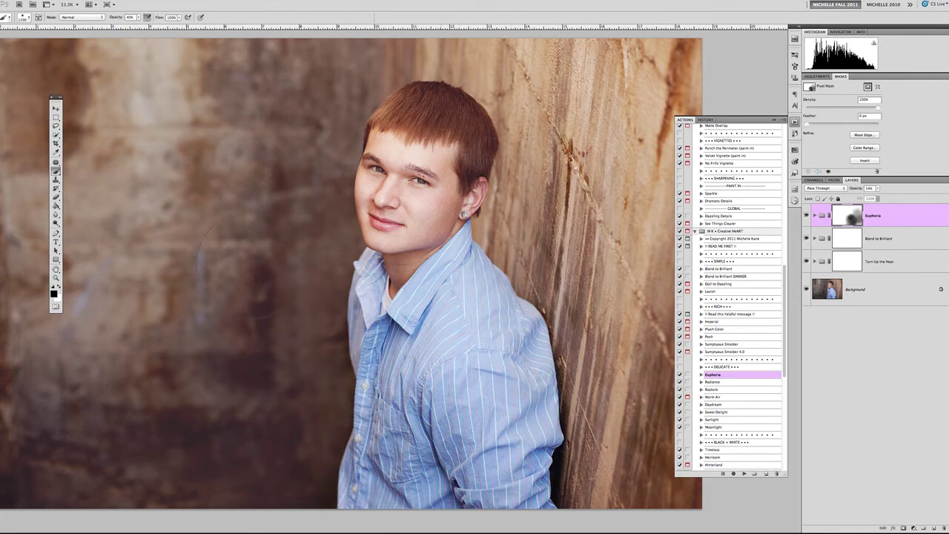
- Enlarge the brush to 2000 px or more and mask the Euphoria group over the dark lower background and lower shirt
key("bracketright")
key("bracketright")
key("bracketright")
key("bracketright")
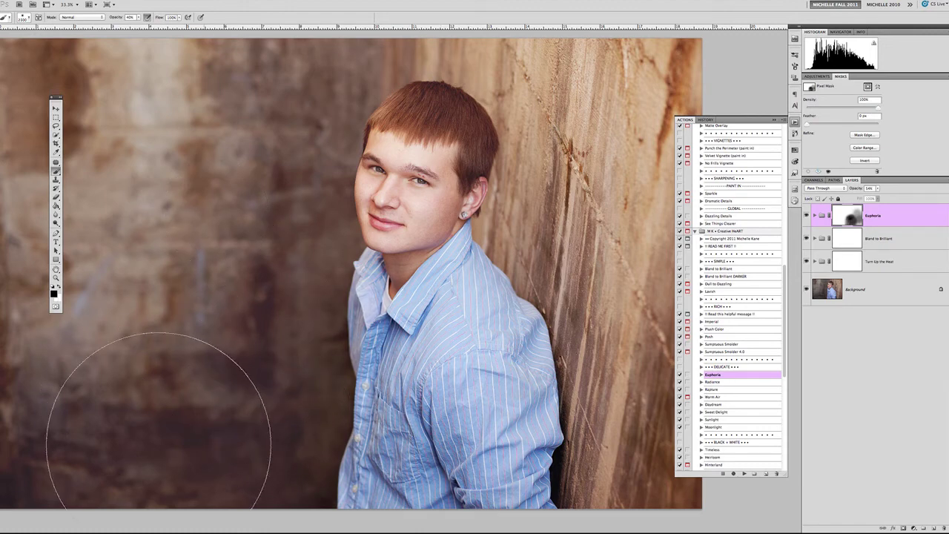
left_click_drag(354, 473, 445, 393)
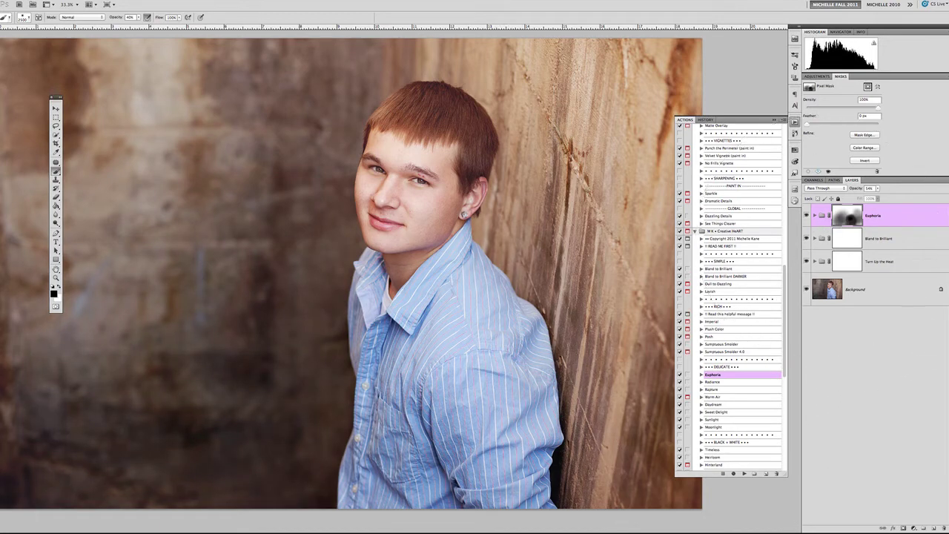
- Compare the whole photo with and without the Euphoria group
key("ctrl+minus")
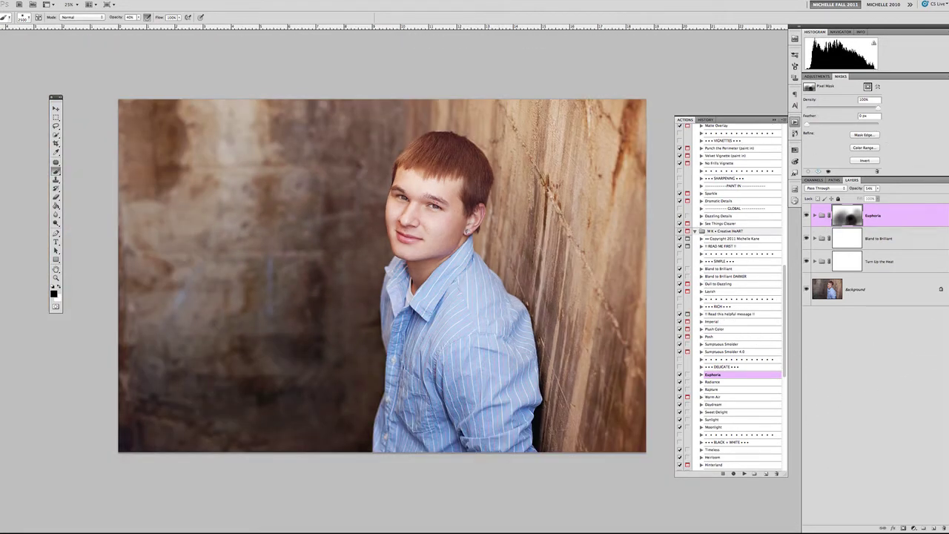
left_click(807, 216)
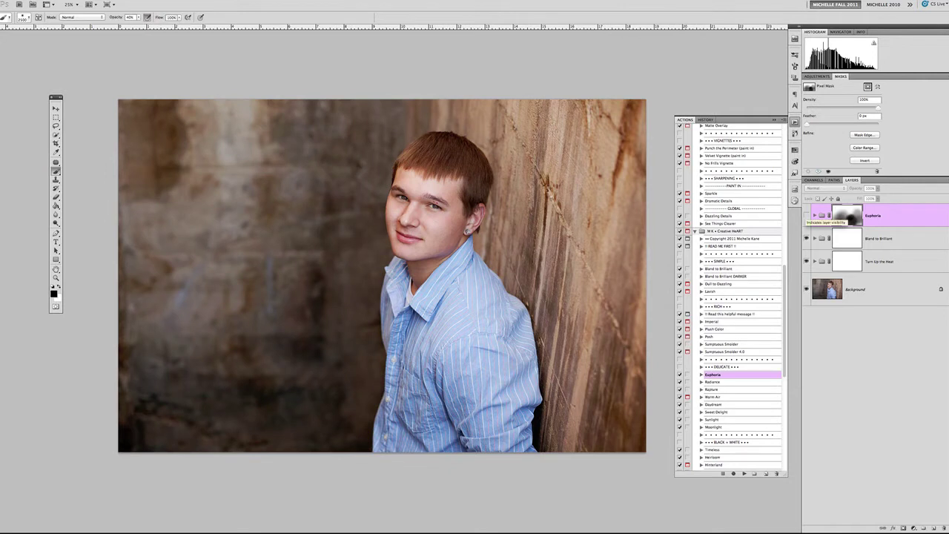
left_click(808, 216)
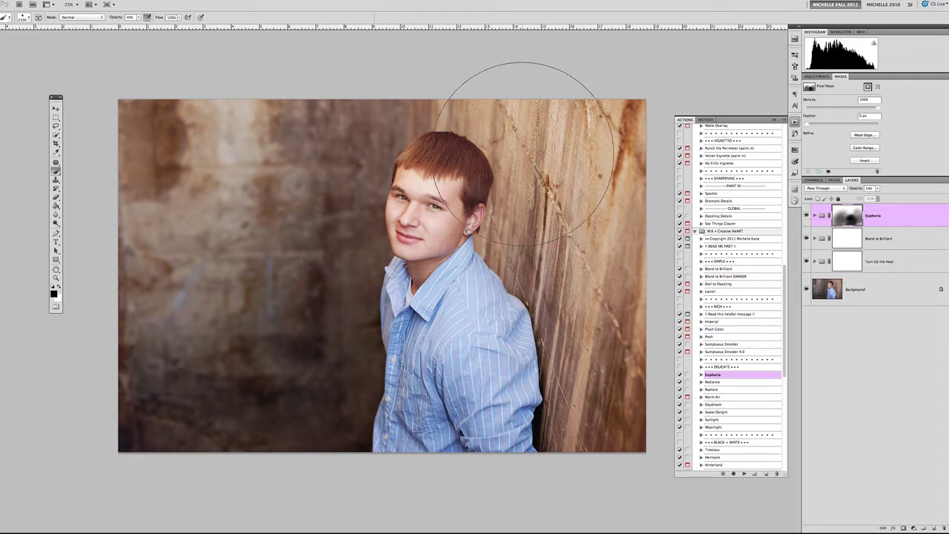
- Shrink the brush to about 1000 px and mask the Euphoria group over the hair
key("bracketleft")
key("bracketleft")
key("bracketleft")
key("bracketleft")
key("bracketleft")
key("bracketleft")
key("bracketleft")
key("bracketleft")
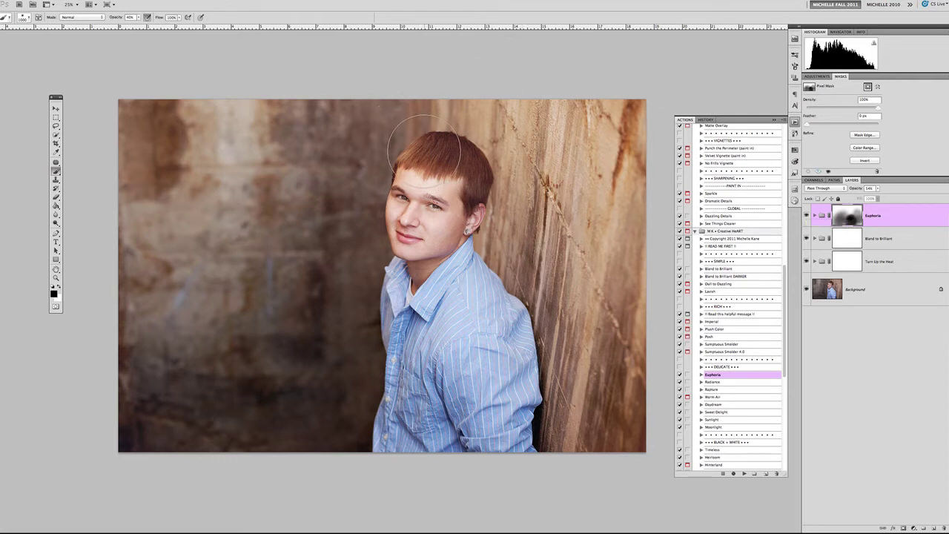
mouse_move(446, 161)
left_mouse_down()
mouse_move(467, 169)
mouse_move(412, 152)
mouse_move(471, 166)
left_mouse_up()
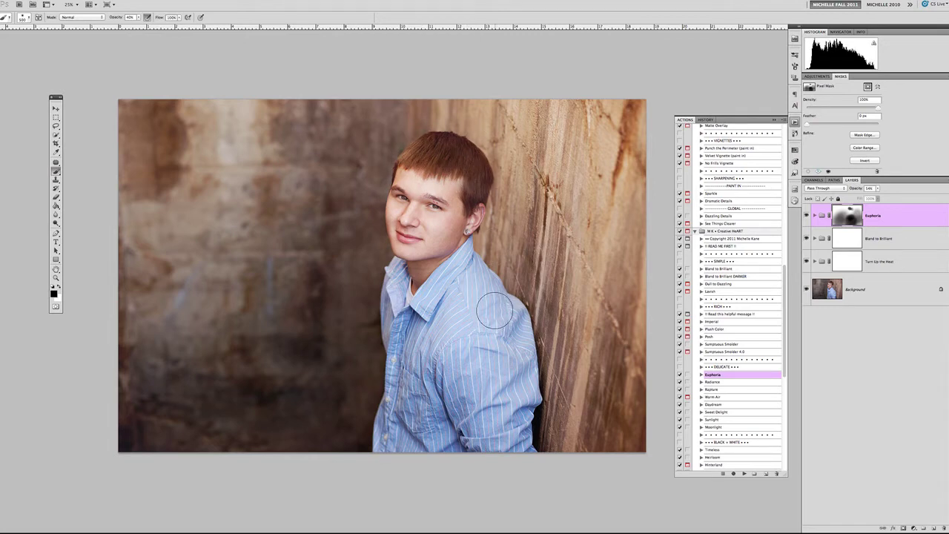
- Check the Euphoria group's effect on the hair and wall by toggling its visibility
left_click(807, 216)
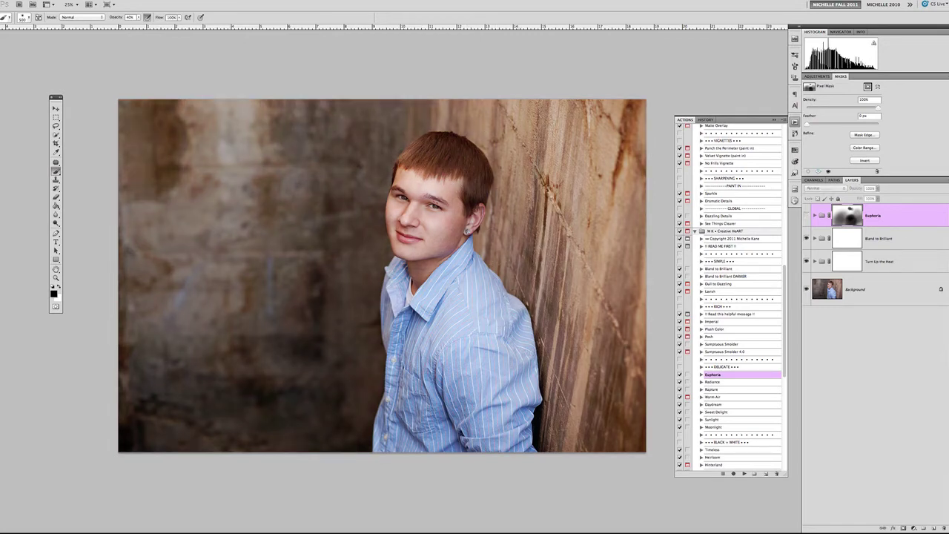
left_click(806, 215)
left_click(806, 215)
left_click(806, 215)
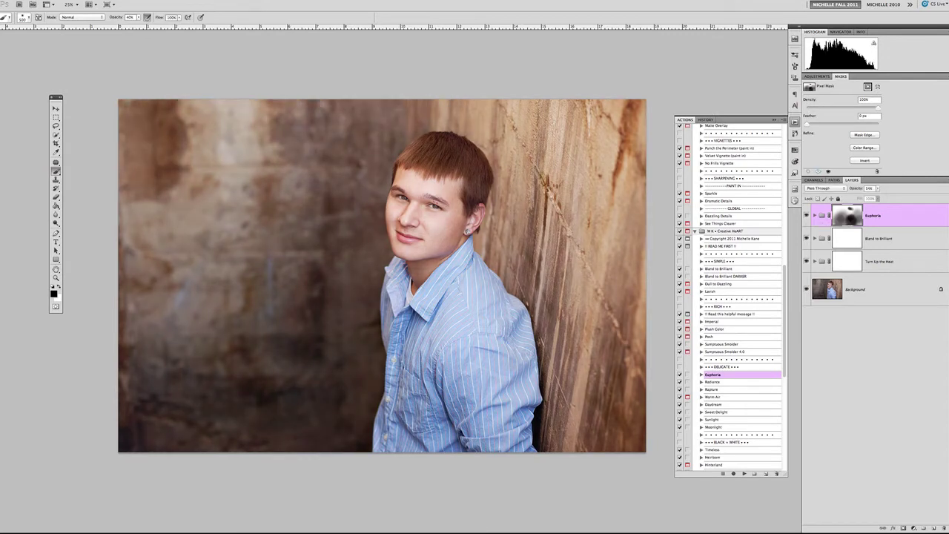
- Lower the Euphoria group's opacity to 47% and run the Sumptuous Smolder action from the Rich section
left_click(878, 188)
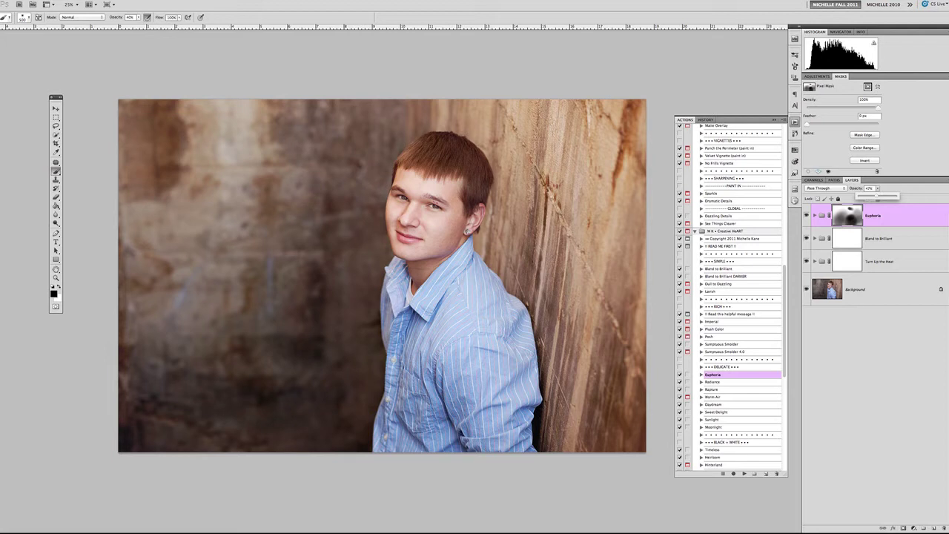
left_click_drag(596, 230, 578, 222)
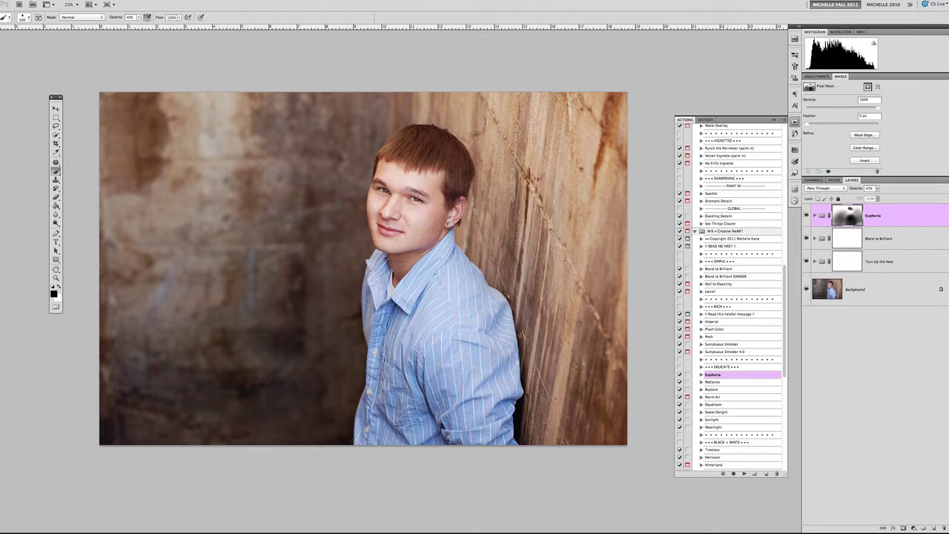
left_click(724, 344)
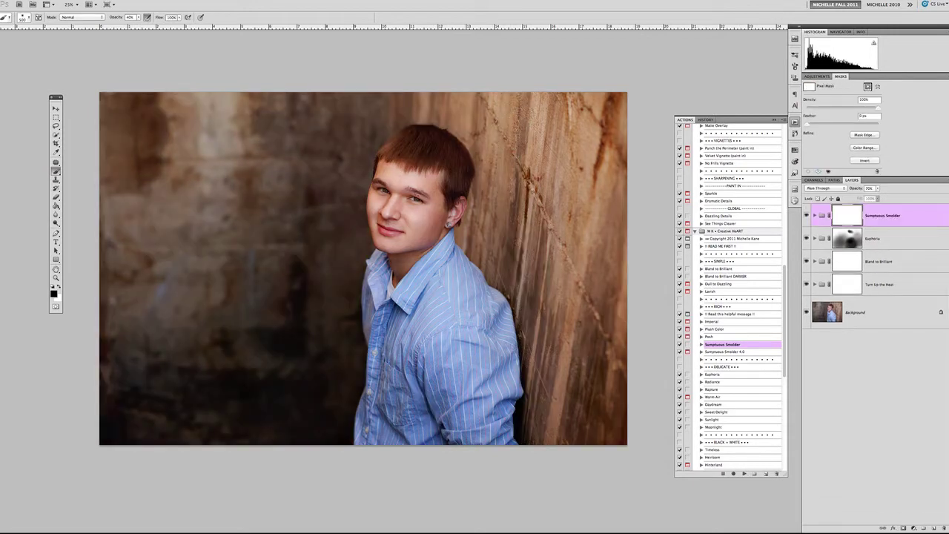
- Compare the photo with and without the Sumptuous Smolder group
left_click(807, 215)
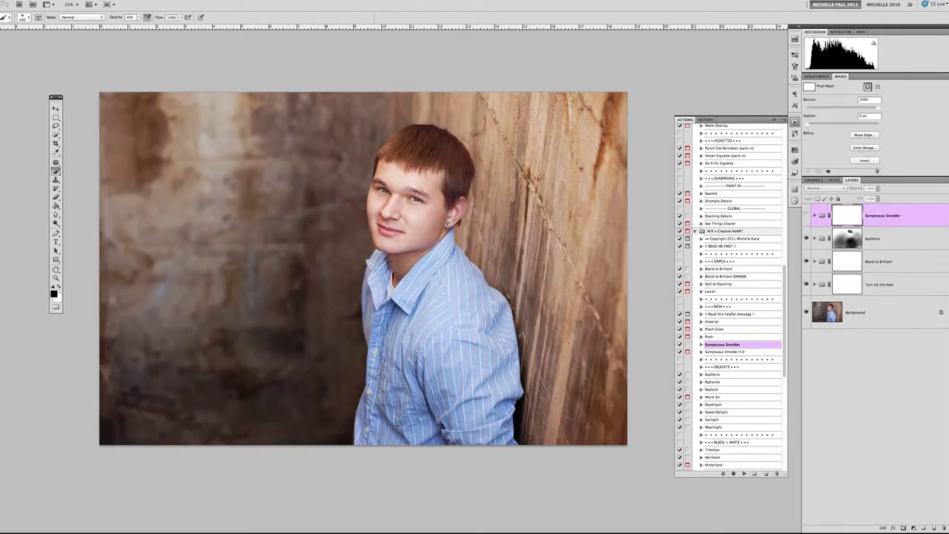
left_click(807, 216)
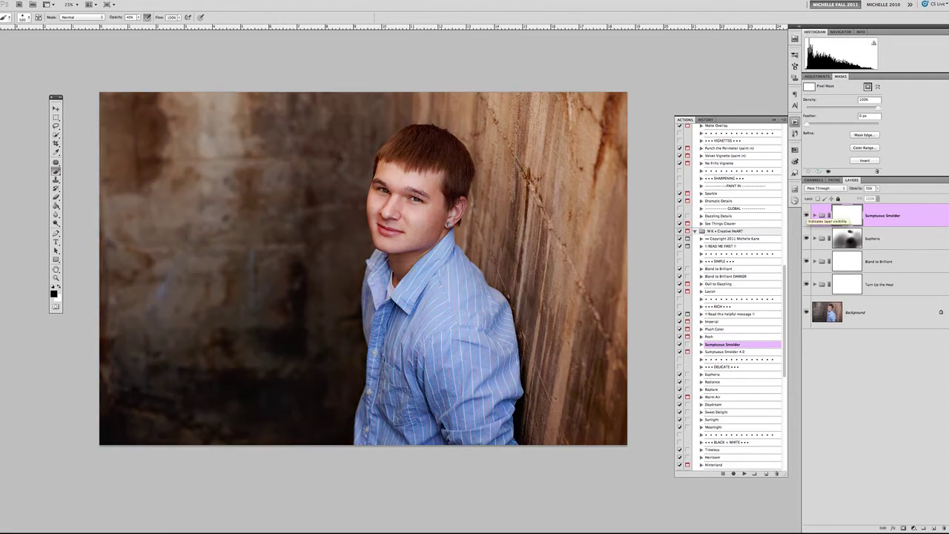
left_click(807, 215)
left_click(807, 215)
left_click(807, 215)
left_click(807, 215)
left_click(807, 215)
left_click(807, 215)
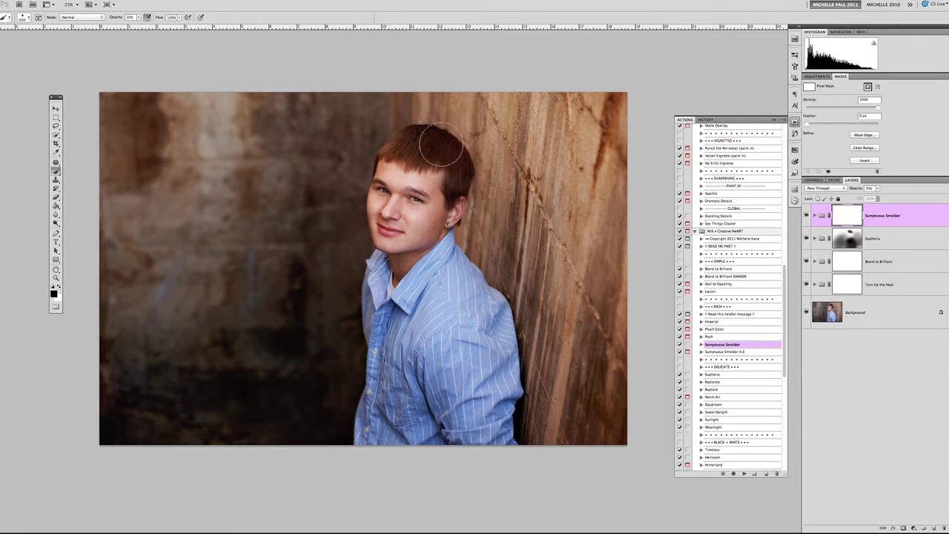
- Mask the Sumptuous Smolder group over the hair and, with a larger brush, the dark lower background using 30% black
left_click_drag(387, 140, 448, 160)
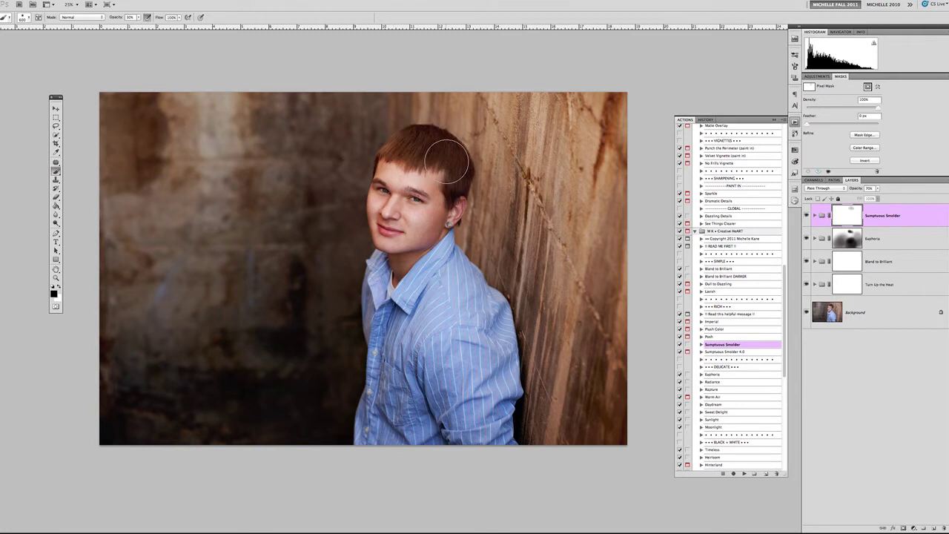
mouse_move(454, 194)
left_mouse_down()
mouse_move(457, 205)
mouse_move(447, 158)
mouse_move(416, 139)
left_mouse_up()
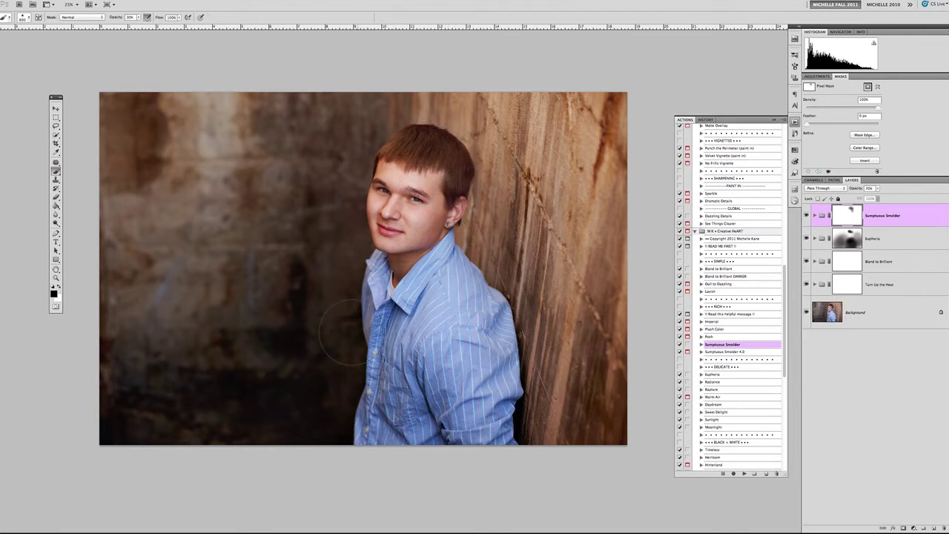
key("bracketright")
key("bracketright")
key("bracketright")
key("bracketright")
key("bracketright")
mouse_move(295, 350)
left_mouse_down()
mouse_move(262, 393)
mouse_move(206, 415)
mouse_move(166, 414)
mouse_move(364, 439)
mouse_move(159, 404)
left_mouse_up()
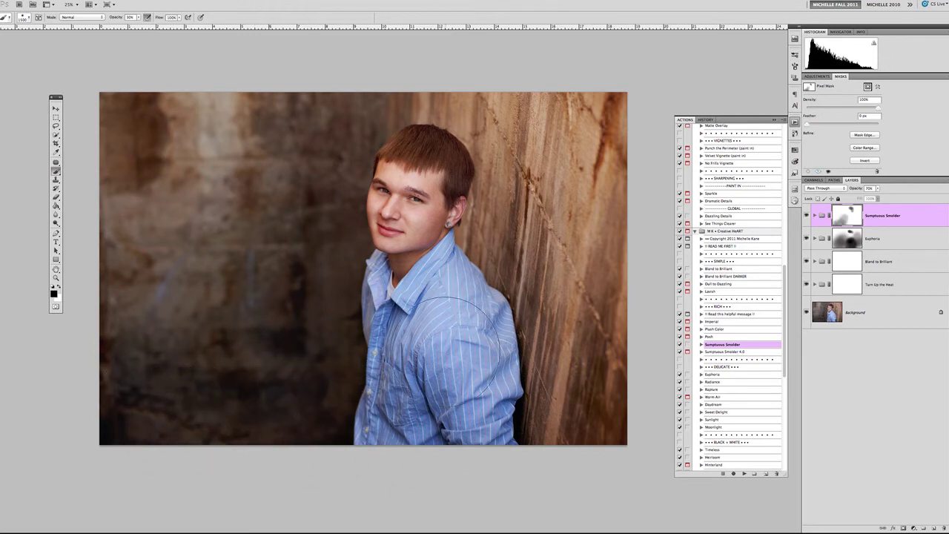
- Mask the Sumptuous Smolder group over the eyes with a small 30% brush, and over the lower face and neck at 10%
key("bracketleft")
key("bracketleft")
key("bracketleft")
key("bracketleft")
key("bracketleft")
key("bracketleft")
key("bracketleft")
key("bracketleft")
key("bracketleft")
left_click_drag(385, 189, 419, 201)
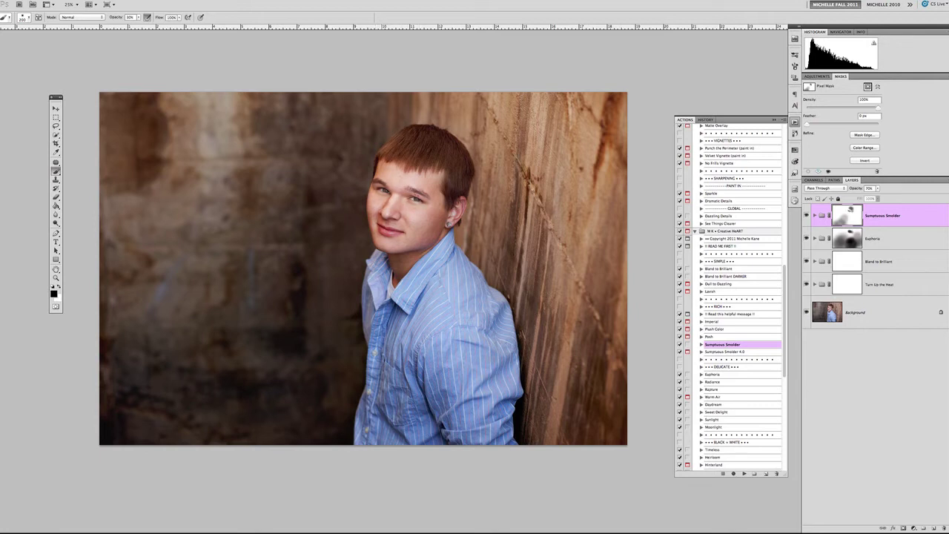
key("bracketright")
left_click_drag(396, 180, 420, 197)
key("1")
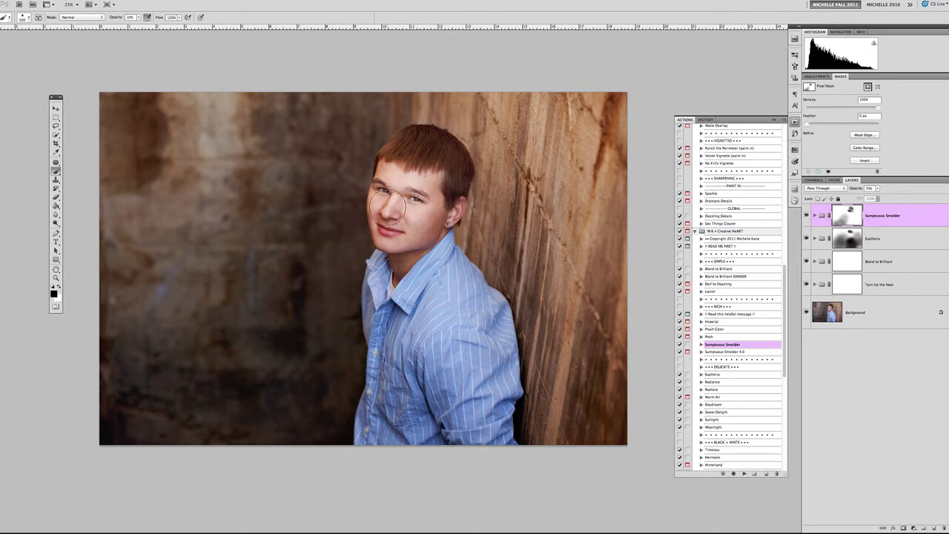
mouse_move(388, 238)
left_mouse_down()
mouse_move(388, 274)
mouse_move(406, 247)
mouse_move(408, 259)
mouse_move(425, 245)
mouse_move(398, 269)
mouse_move(428, 231)
mouse_move(427, 207)
mouse_move(406, 274)
mouse_move(428, 213)
mouse_move(402, 268)
mouse_move(386, 217)
mouse_move(411, 268)
left_mouse_up()
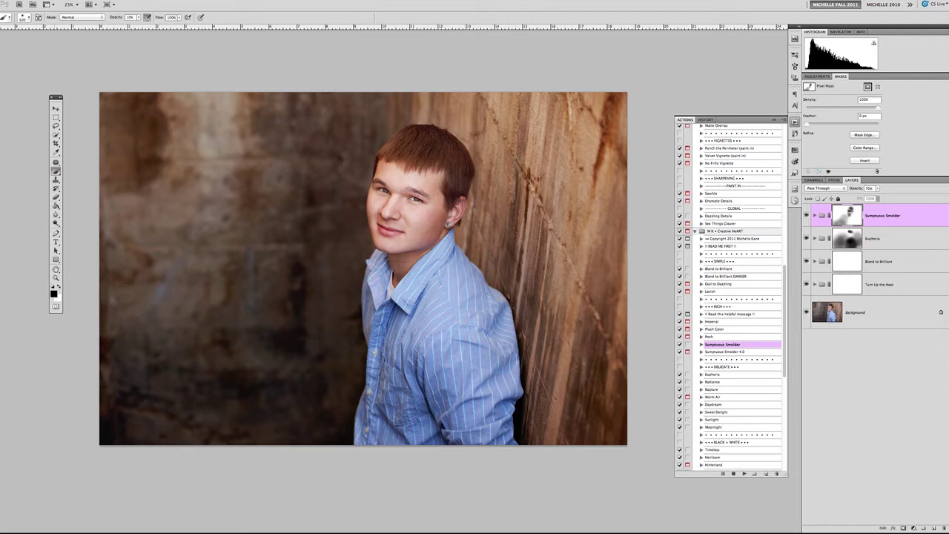
- Compare the photo with and without the masked Sumptuous Smolder group, keeping black as the painting color
left_click(58, 287)
key("x")
left_click(807, 216)
left_click(807, 216)
left_click(807, 215)
left_click(807, 216)
- Enlarge the brush to 1400 px and mask the Sumptuous Smolder group further over the background wall at 30% opacity
key("bracketright")
key("bracketright")
key("bracketright")
key("bracketright")
key("bracketright")
key("bracketright")
key("bracketright")
key("bracketright")
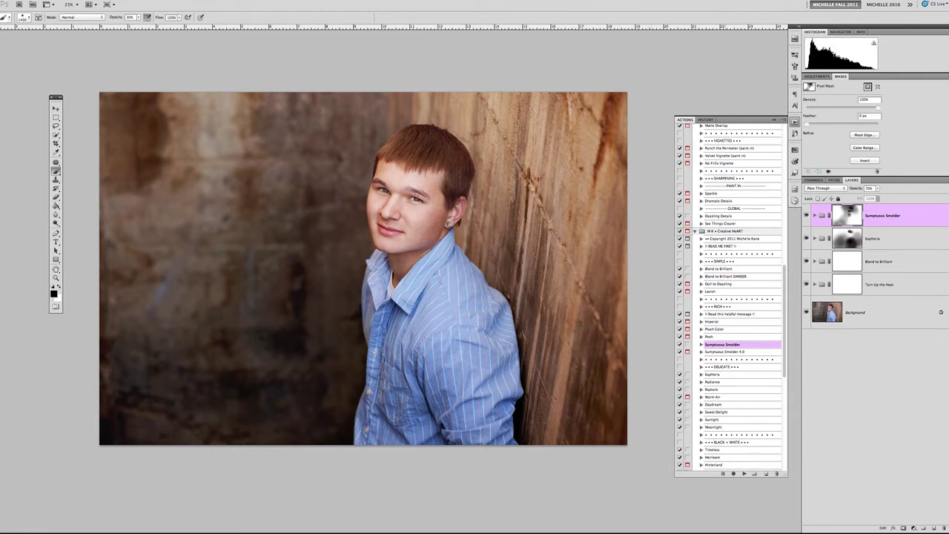
- Run the Cosmic Ray action from the Tones section of the Creative HeART set
scroll(730, 297, "down", 10)
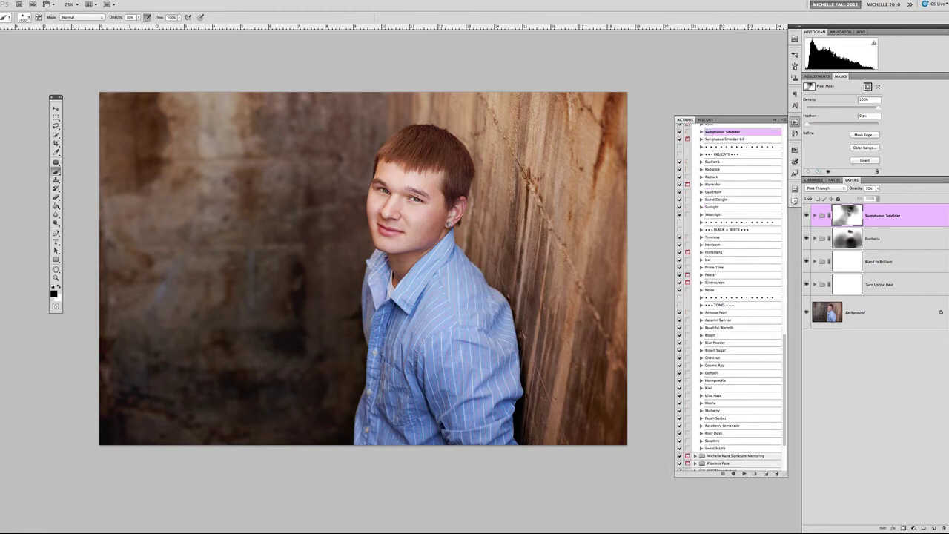
scroll(730, 297, "down", 4)
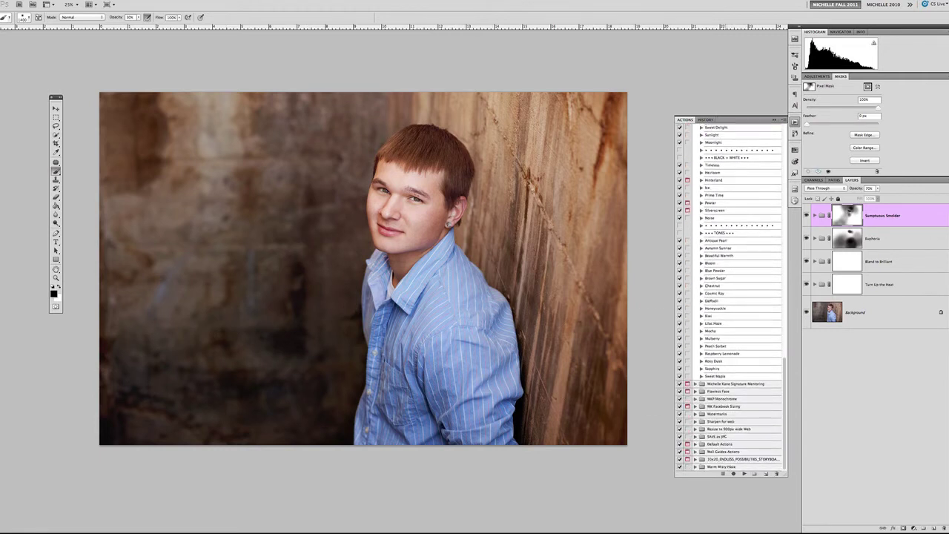
scroll(731, 297, "up", 2)
left_click(716, 317)
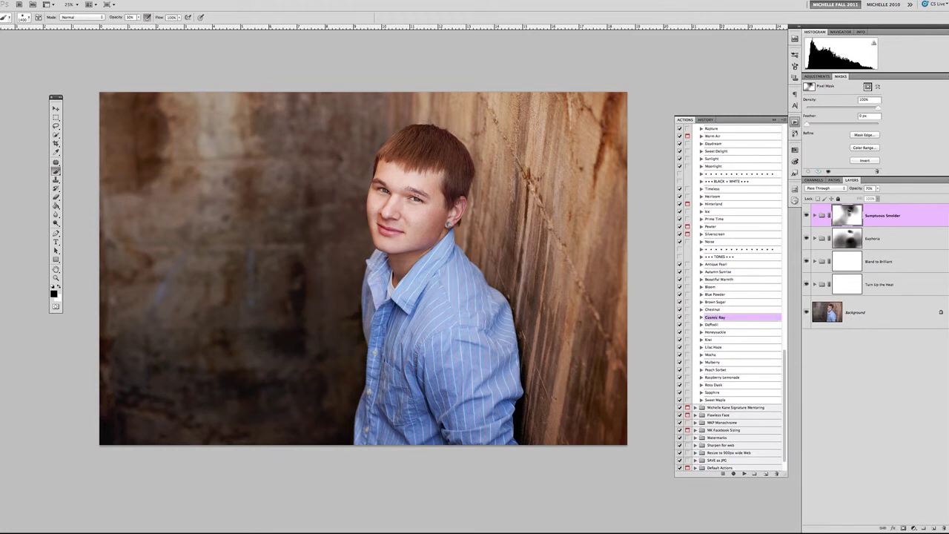
left_click(744, 474)
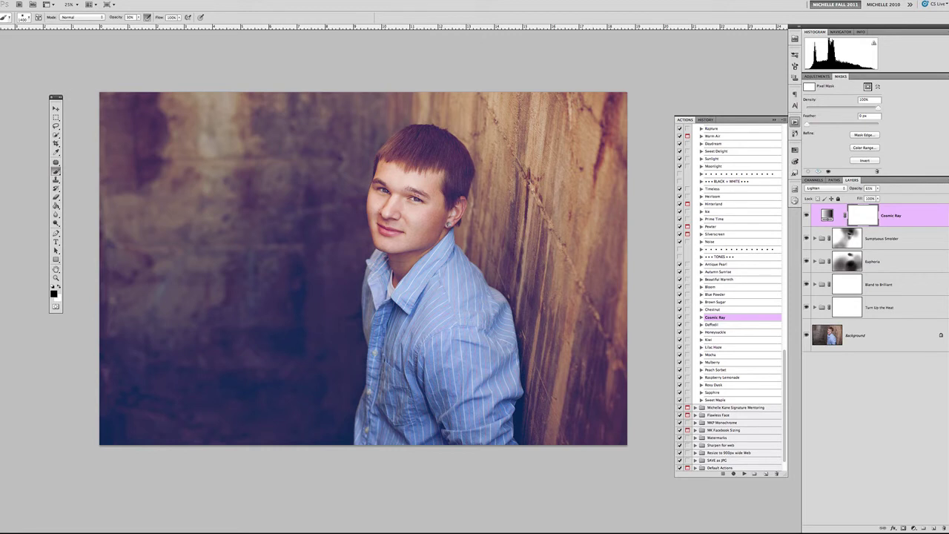
- Lower the Cosmic Ray layer's opacity to 41% and compare the photo with and without the layer
left_click(878, 189)
left_click_drag(872, 197, 871, 197)
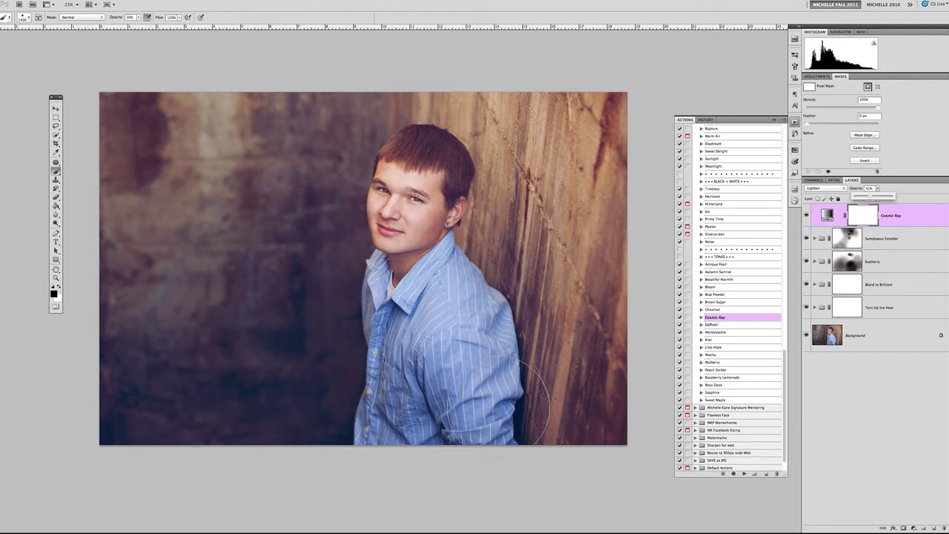
left_click(807, 215)
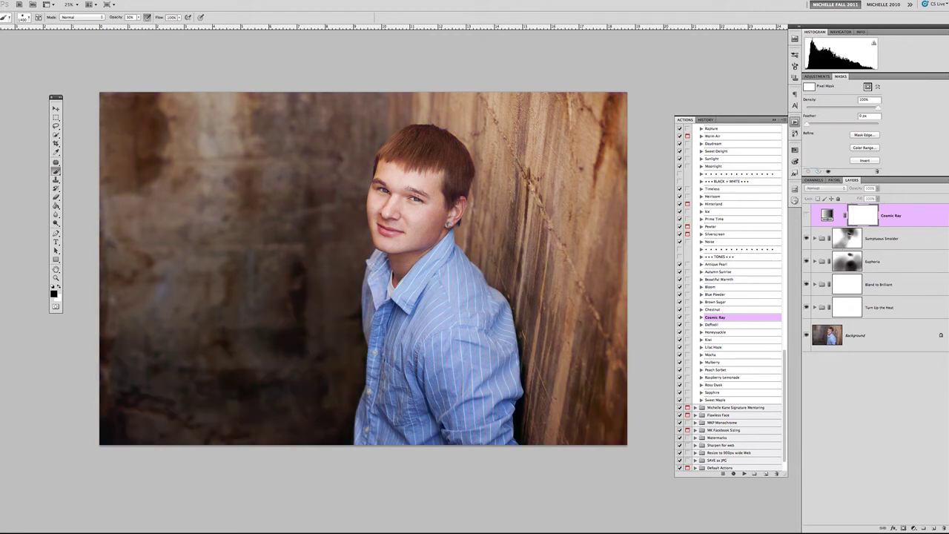
left_click(807, 215)
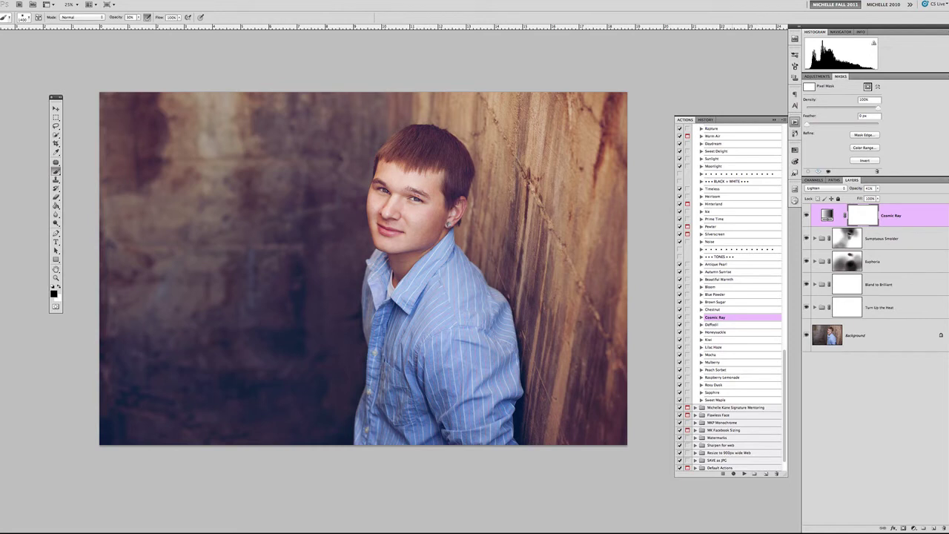
- Reduce the brush size and mask the Cosmic Ray layer off the subject's face and upper body at 30% opacity
key("bracketleft")
key("bracketleft")
key("bracketleft")
mouse_move(426, 166)
left_mouse_down()
mouse_move(438, 163)
mouse_move(415, 185)
mouse_move(408, 223)
mouse_move(408, 207)
mouse_move(424, 157)
mouse_move(405, 243)
mouse_move(406, 304)
mouse_move(417, 198)
mouse_move(400, 267)
mouse_move(463, 362)
mouse_move(453, 438)
mouse_move(411, 375)
mouse_move(412, 176)
mouse_move(425, 151)
mouse_move(439, 172)
mouse_move(430, 157)
left_mouse_up()
key("bracketleft")
key("bracketleft")
key("bracketleft")
key("bracketleft")
key("bracketleft")
key("bracketleft")
key("bracketleft")
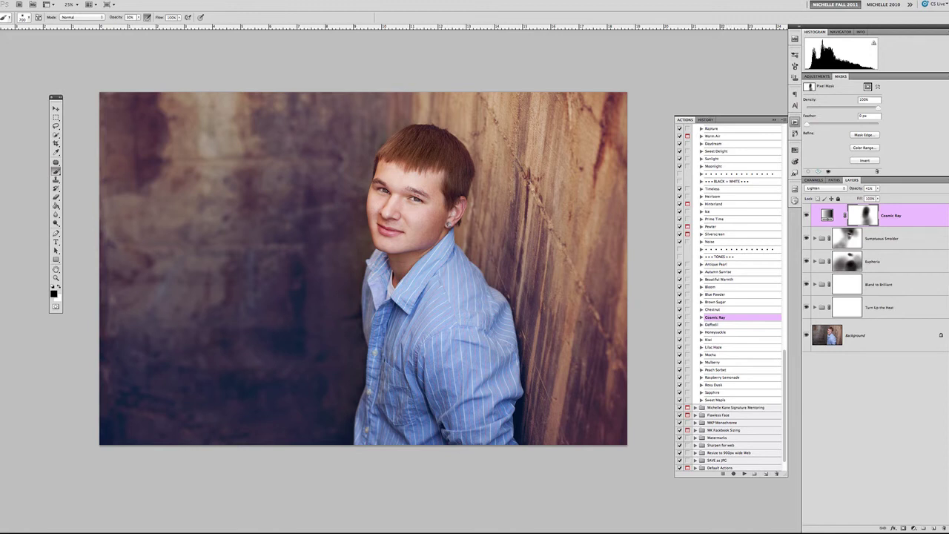
- Run the Sapphire action from the Tones section and invert its layer mask to black
left_click(713, 392)
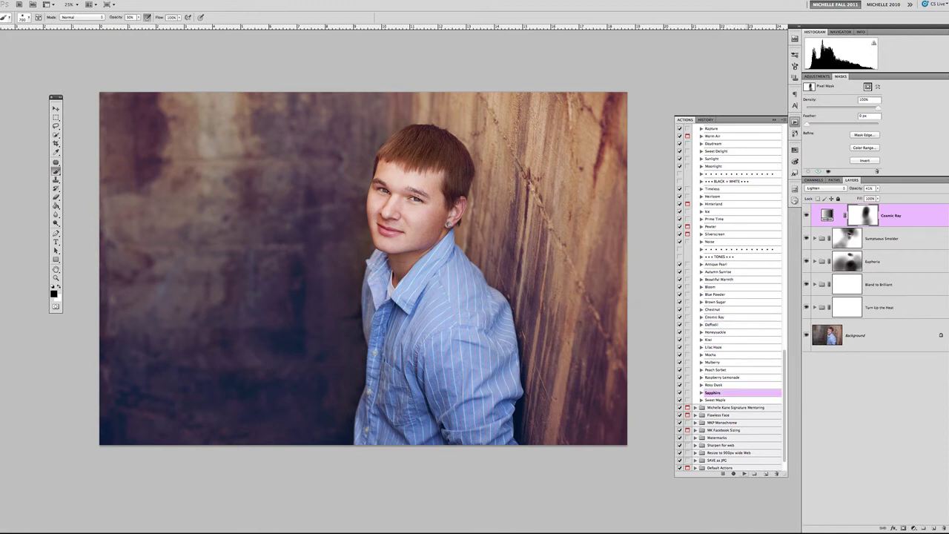
left_click(744, 474)
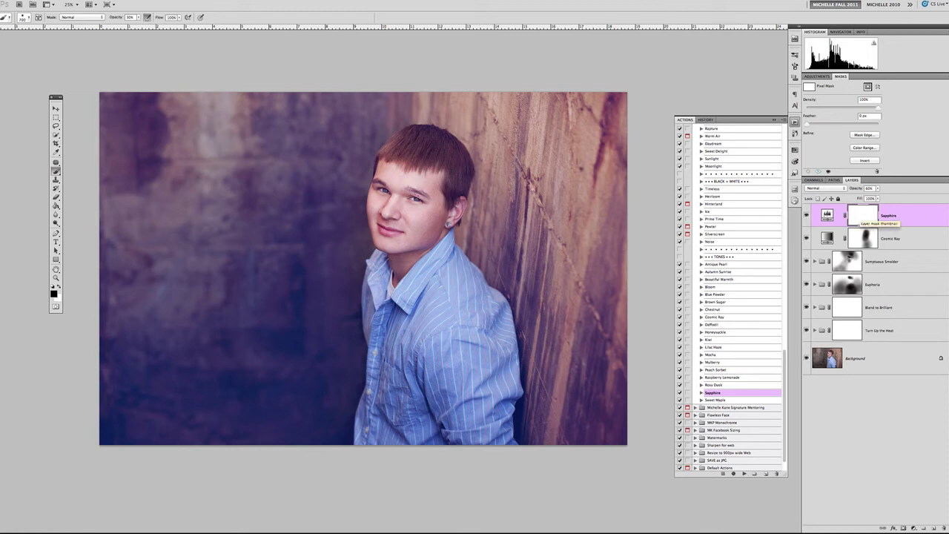
key("ctrl+i")
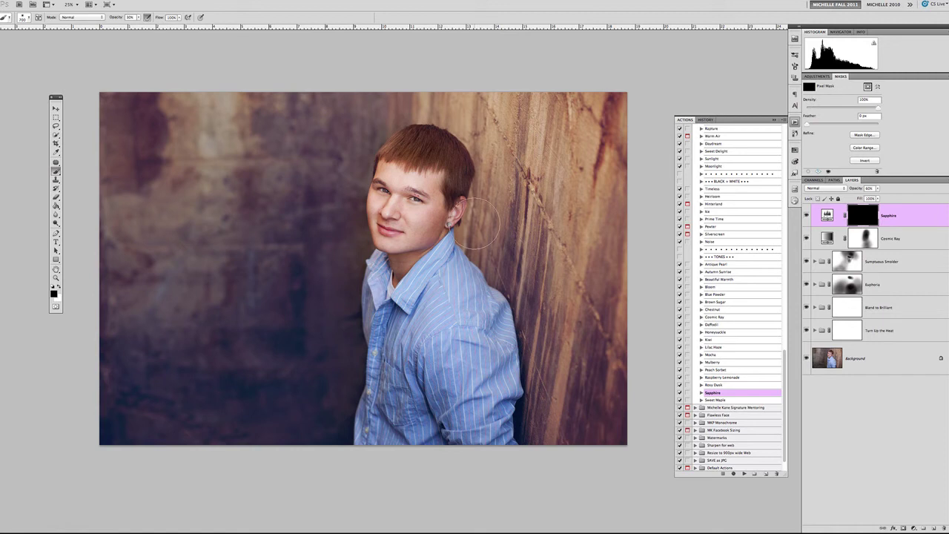
- Enlarge the brush and paint Sapphire in with white at 20% opacity over the lower part of the brown wall
key("x")
key("bracketright")
key("bracketright")
key("bracketright")
key("bracketright")
mouse_move(617, 336)
left_mouse_down()
mouse_move(562, 375)
mouse_move(562, 403)
mouse_move(528, 432)
mouse_move(548, 433)
left_mouse_up()
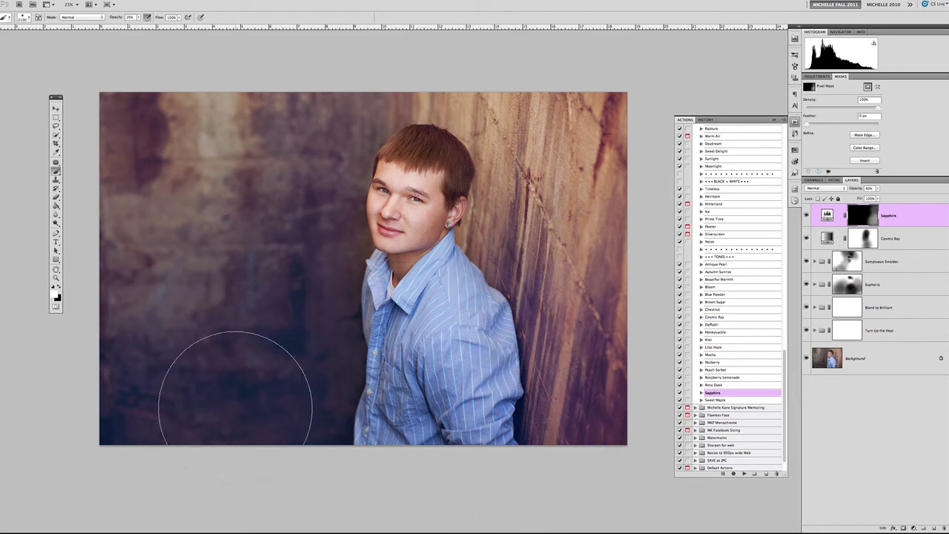
- Paint Sapphire over the dark background wall and along the brown wall, raising the brush opacity to 30%
mouse_move(202, 211)
left_mouse_down()
mouse_move(258, 364)
mouse_move(322, 393)
mouse_move(268, 359)
mouse_move(225, 163)
left_mouse_up()
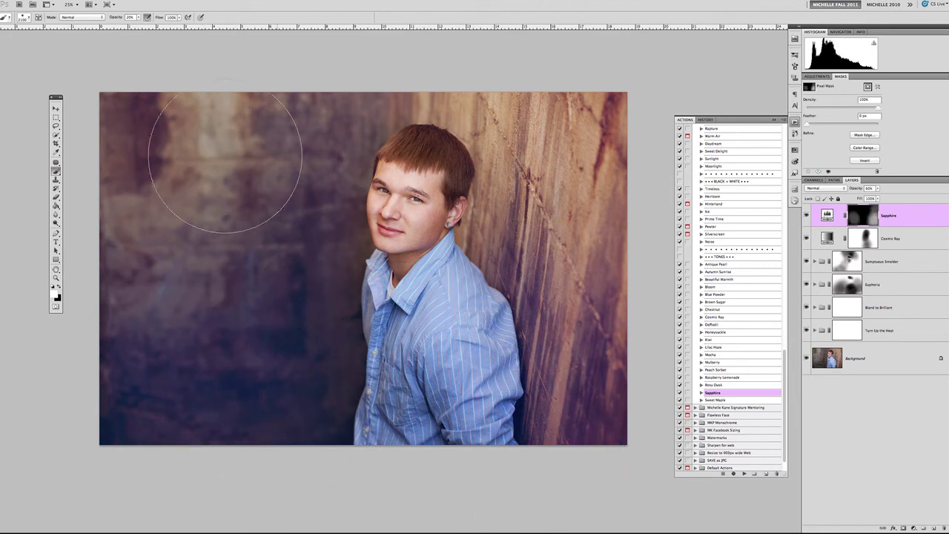
mouse_move(217, 210)
left_mouse_down()
mouse_move(221, 289)
mouse_move(160, 334)
mouse_move(178, 297)
left_mouse_up()
mouse_move(212, 232)
left_mouse_down()
mouse_move(205, 164)
mouse_move(178, 148)
left_mouse_up()
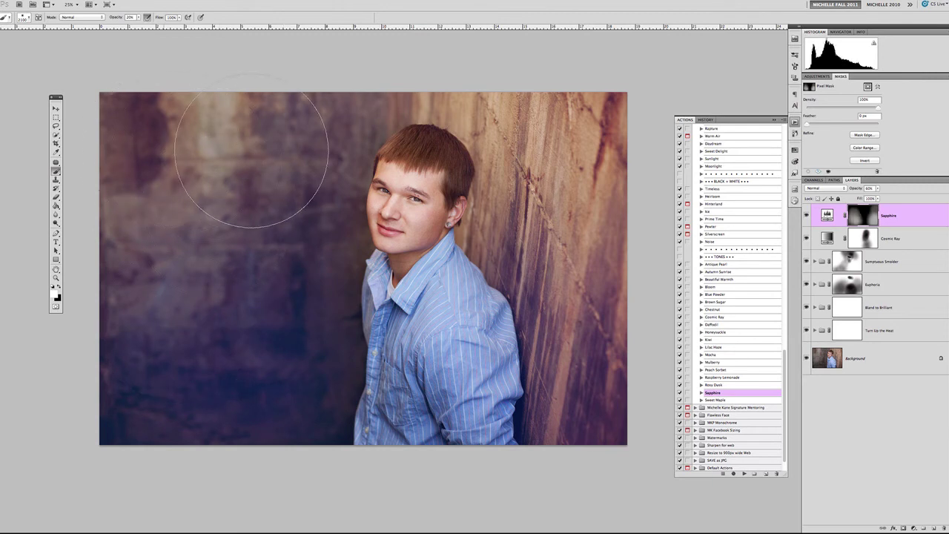
mouse_move(332, 406)
left_mouse_down()
mouse_move(486, 407)
mouse_move(452, 380)
mouse_move(479, 369)
mouse_move(540, 419)
left_mouse_up()
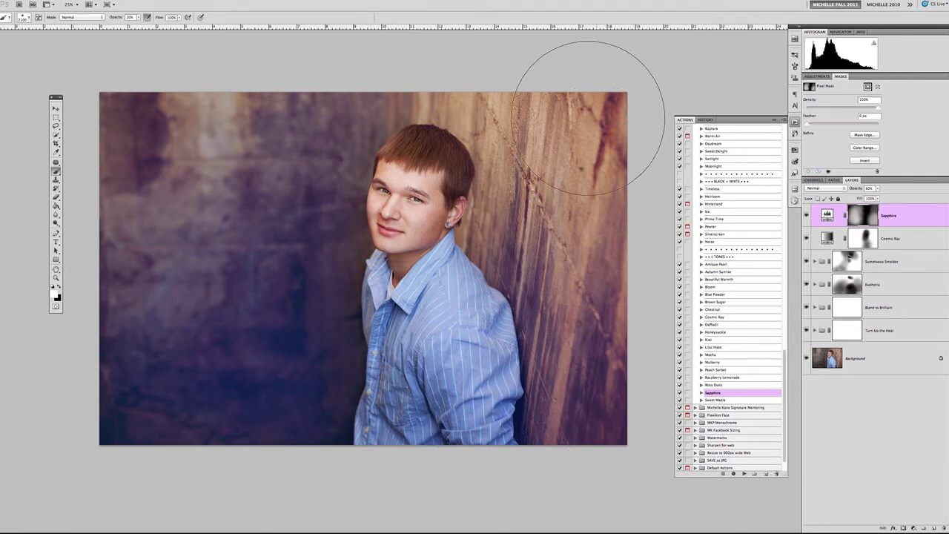
mouse_move(588, 119)
left_mouse_down()
mouse_move(604, 328)
mouse_move(568, 445)
left_mouse_up()
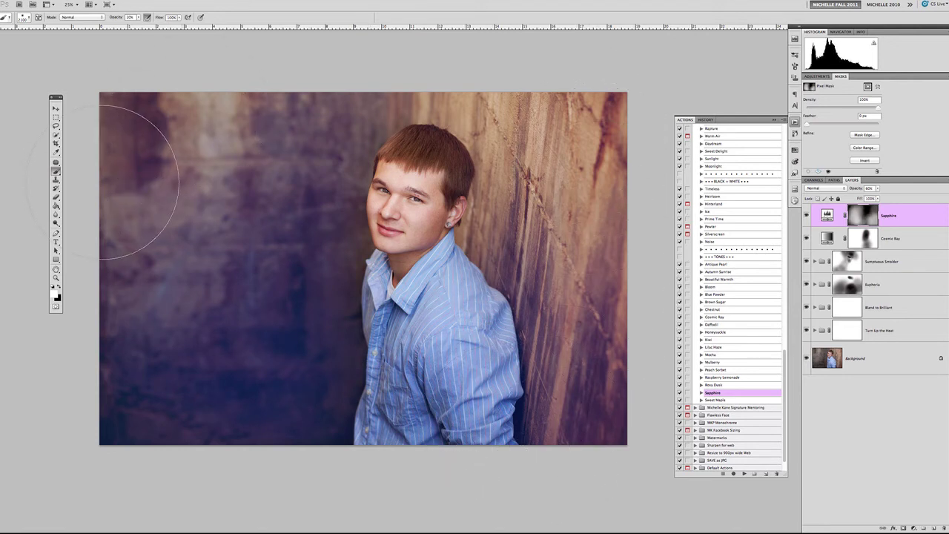
key("3")
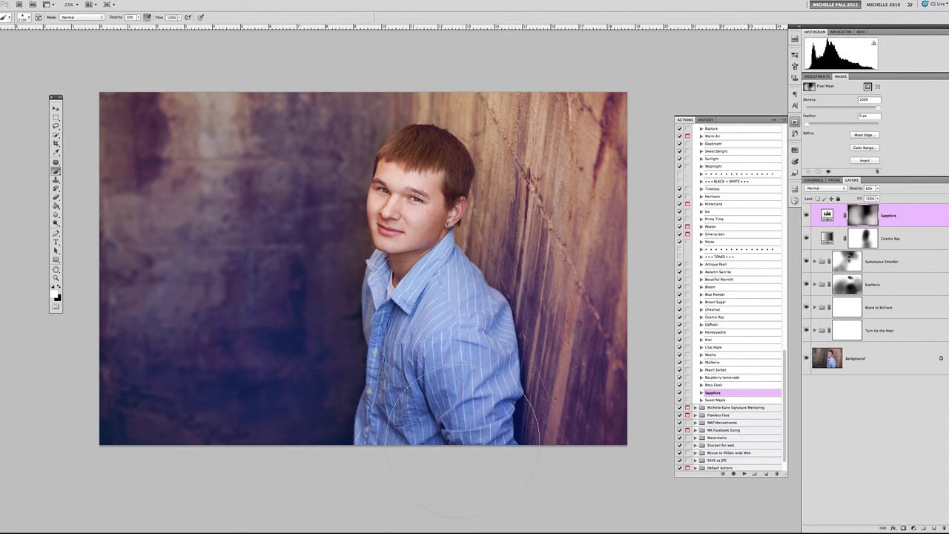
mouse_move(199, 235)
left_mouse_down()
mouse_move(285, 107)
mouse_move(211, 260)
mouse_move(277, 407)
left_mouse_up()
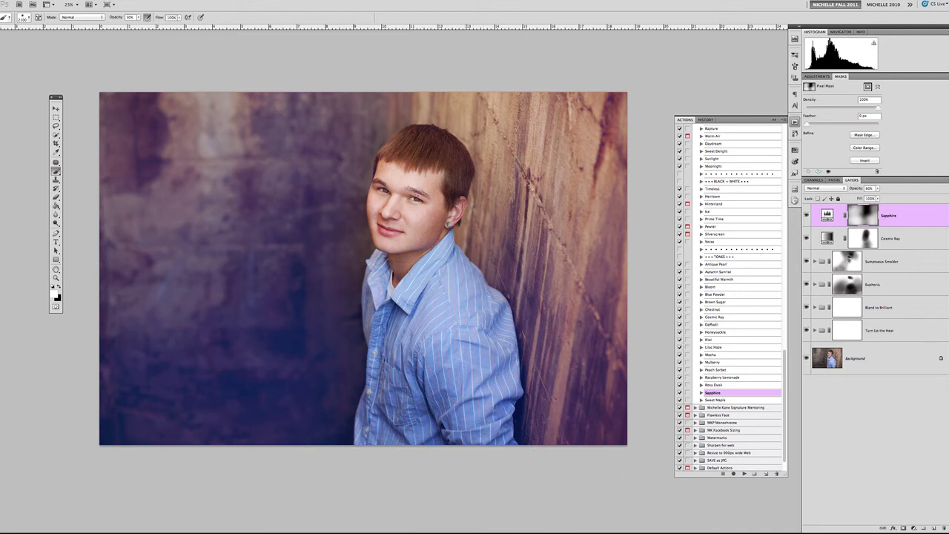
- Run the Bring on the Bokeh action from the Misc Tools section and continue past its instruction message
scroll(731, 297, "up", 15)
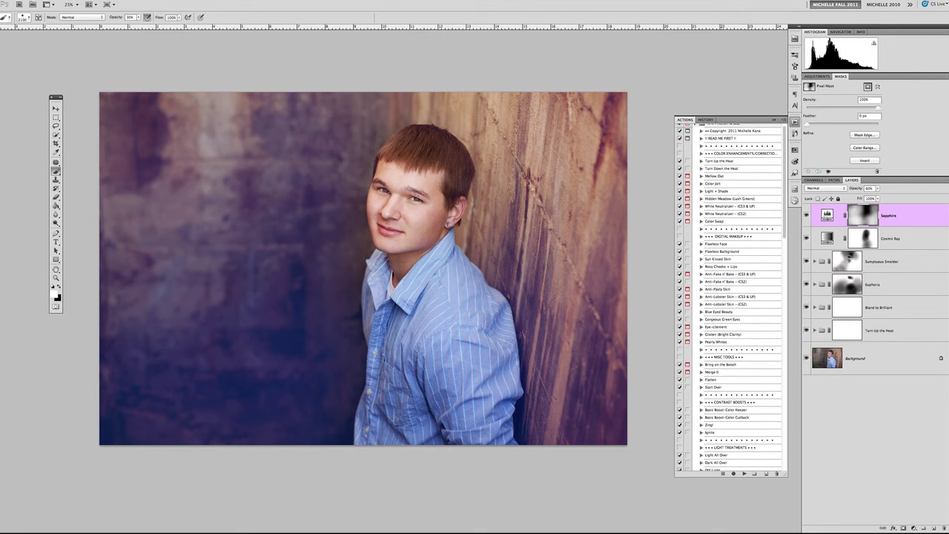
left_click(723, 365)
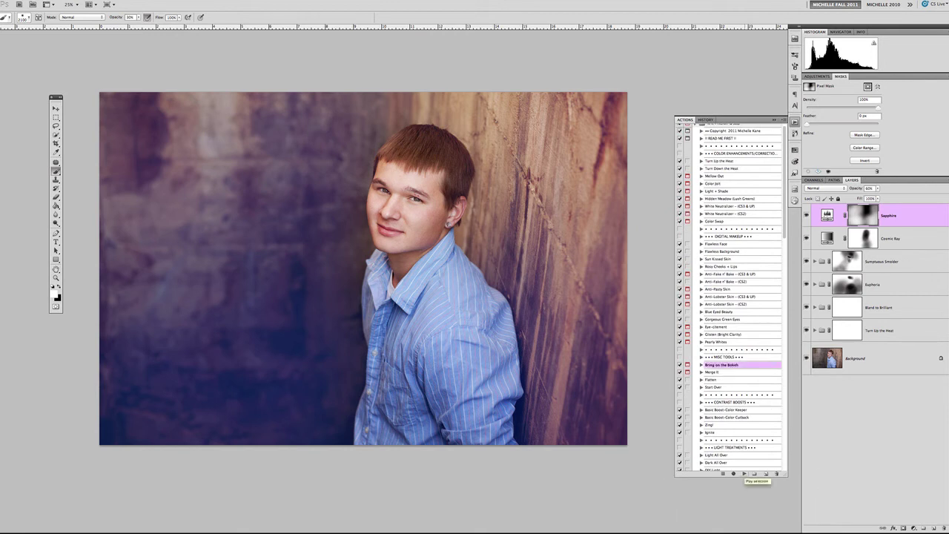
left_click(744, 473)
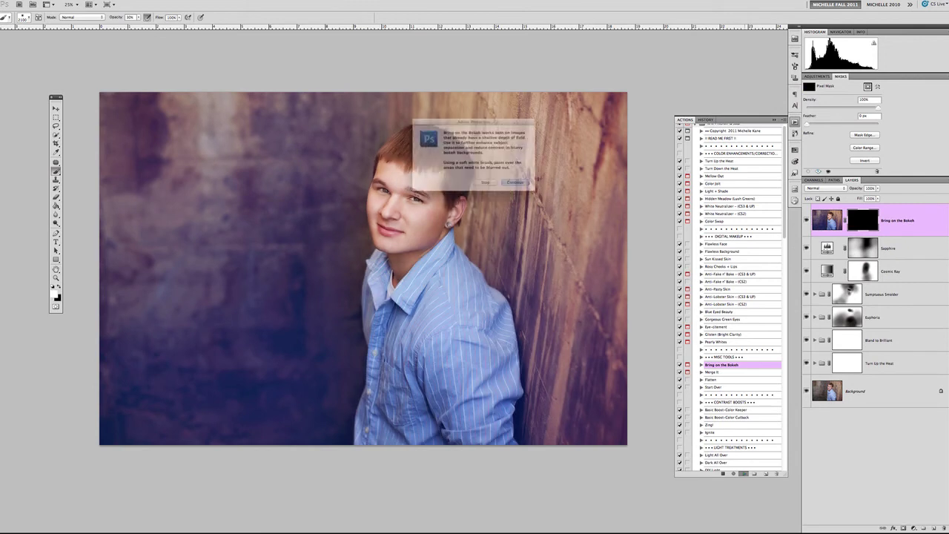
key("Return")
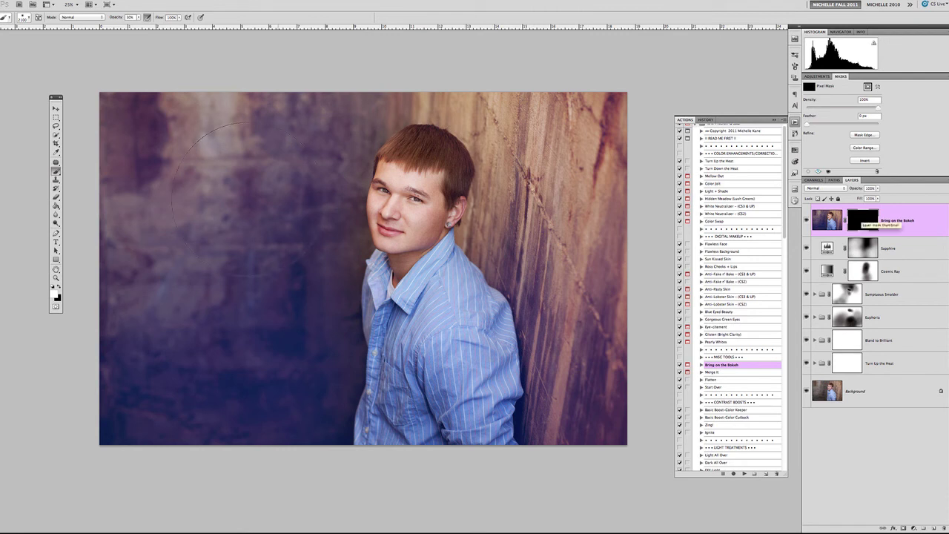
- Paint the Bring on the Bokeh blur over the dark wall and lower brown wall, touching it up with white and black at 20% opacity
mouse_move(274, 118)
left_mouse_down()
mouse_move(214, 148)
mouse_move(219, 131)
mouse_move(162, 175)
mouse_move(140, 169)
mouse_move(140, 273)
mouse_move(221, 412)
mouse_move(188, 367)
mouse_move(262, 411)
mouse_move(281, 325)
mouse_move(282, 436)
mouse_move(149, 401)
mouse_move(181, 438)
mouse_move(276, 401)
left_mouse_up()
mouse_move(323, 455)
left_mouse_down()
mouse_move(545, 450)
mouse_move(528, 462)
mouse_move(423, 360)
mouse_move(583, 356)
mouse_move(542, 440)
mouse_move(552, 245)
mouse_move(572, 404)
left_mouse_up()
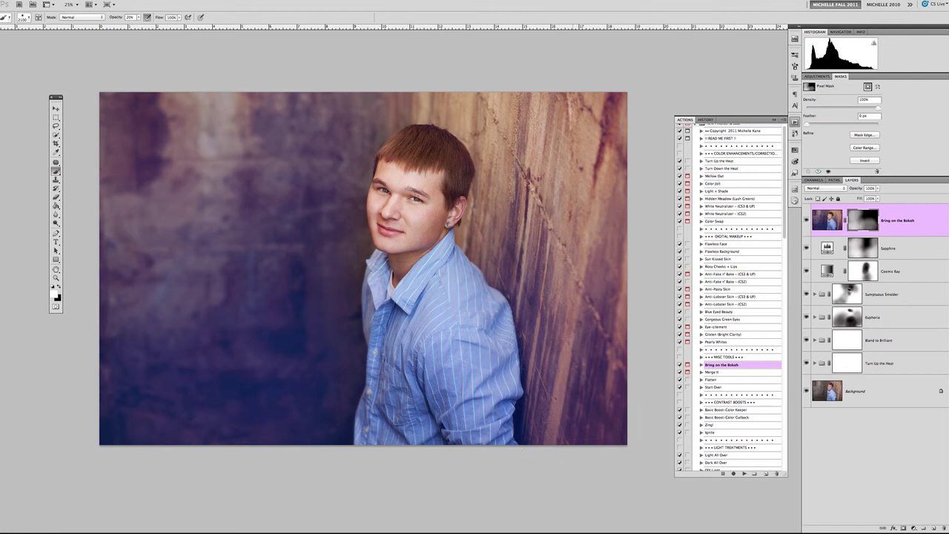
left_click_drag(569, 401, 566, 380)
left_click(557, 433)
key("x")
left_click(562, 466)
key("x")
left_click(576, 363)
left_click(566, 347)
- Mask the bokeh blur on the shirt with black and shrink the brush for finer mask work around the subject
key("x")
key("x")
key("x")
left_click(456, 341)
key("super+plus")
key("super+plus")
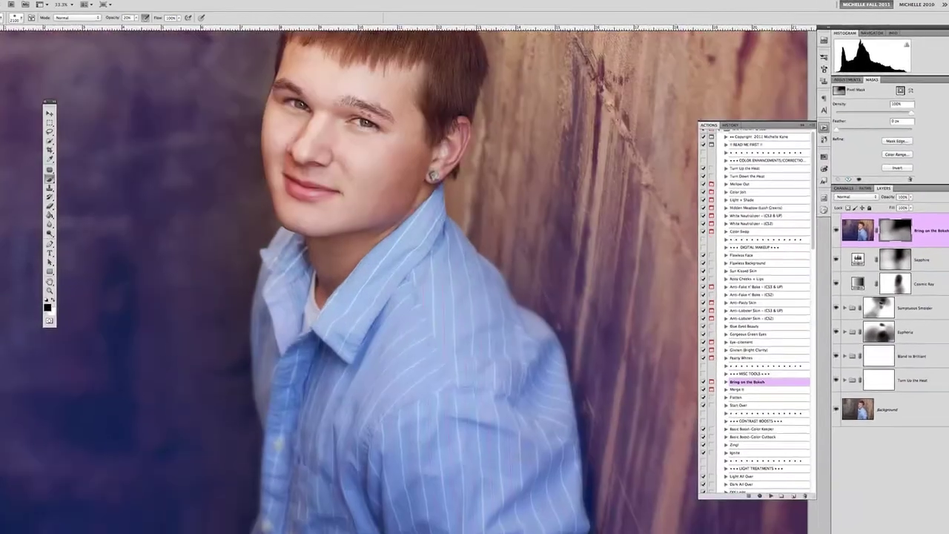
key("[")
key("[")
key("[")
key("[")
key("[")
key("[")
key("[")
key("[")
key("[")
key("[")
key("[")
key("[")
key("[")
key("[")
key("[")
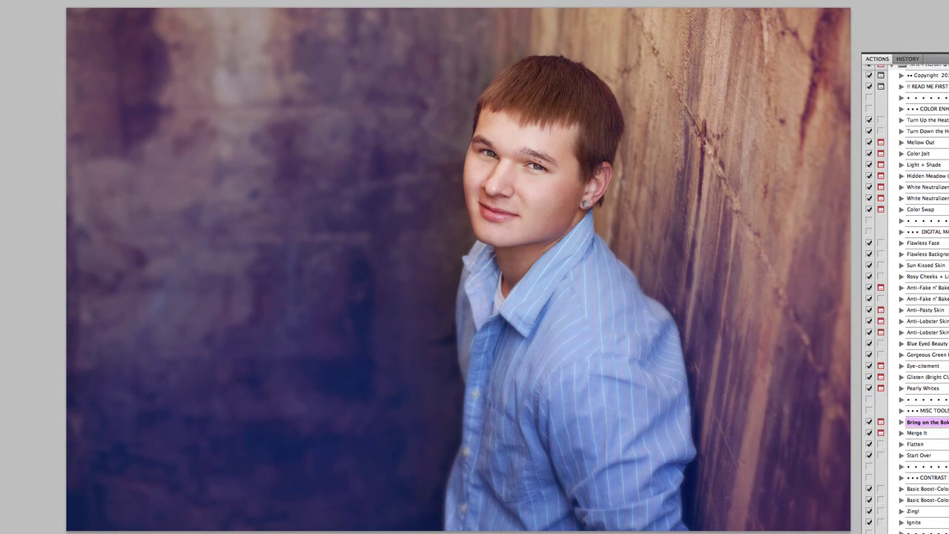
- Compare the finished edit with the original photo
scroll(458, 269, "right", 2)
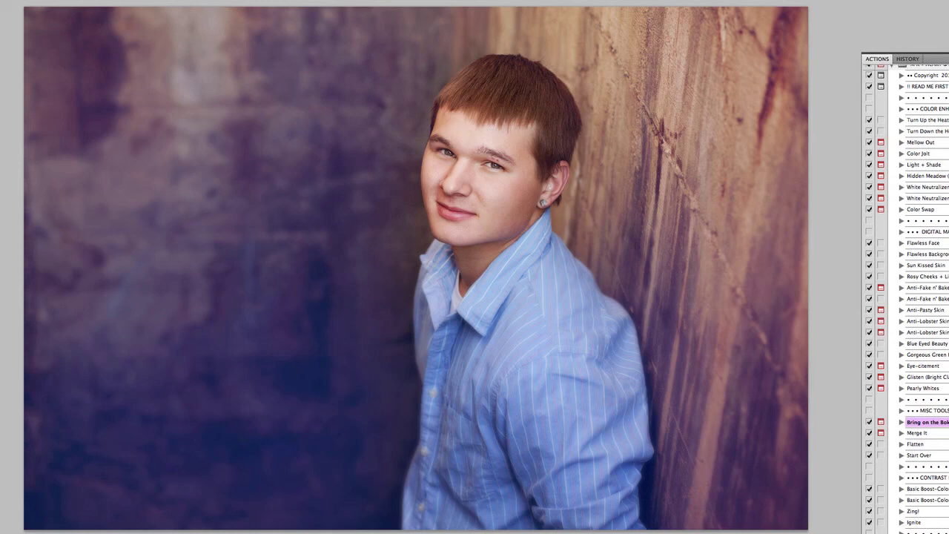
key("super+z")
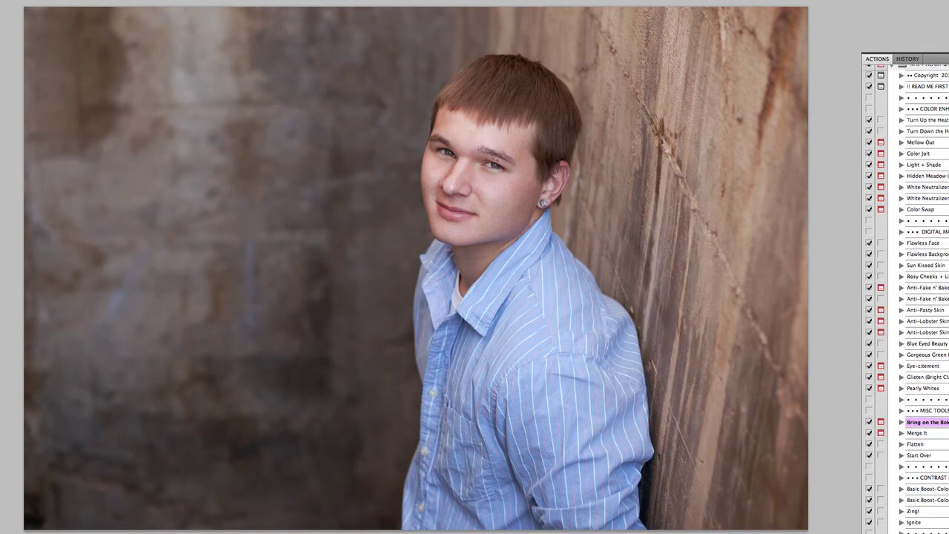
key("super+z")
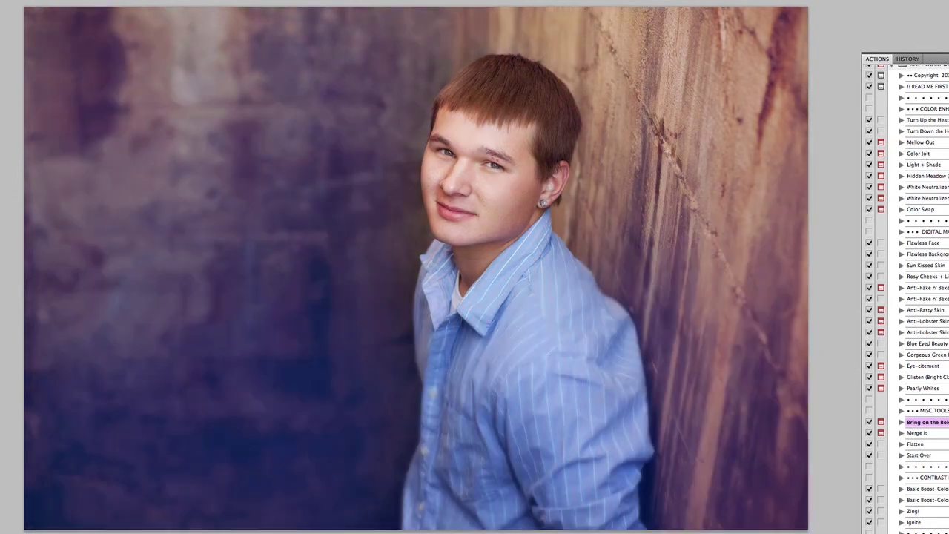